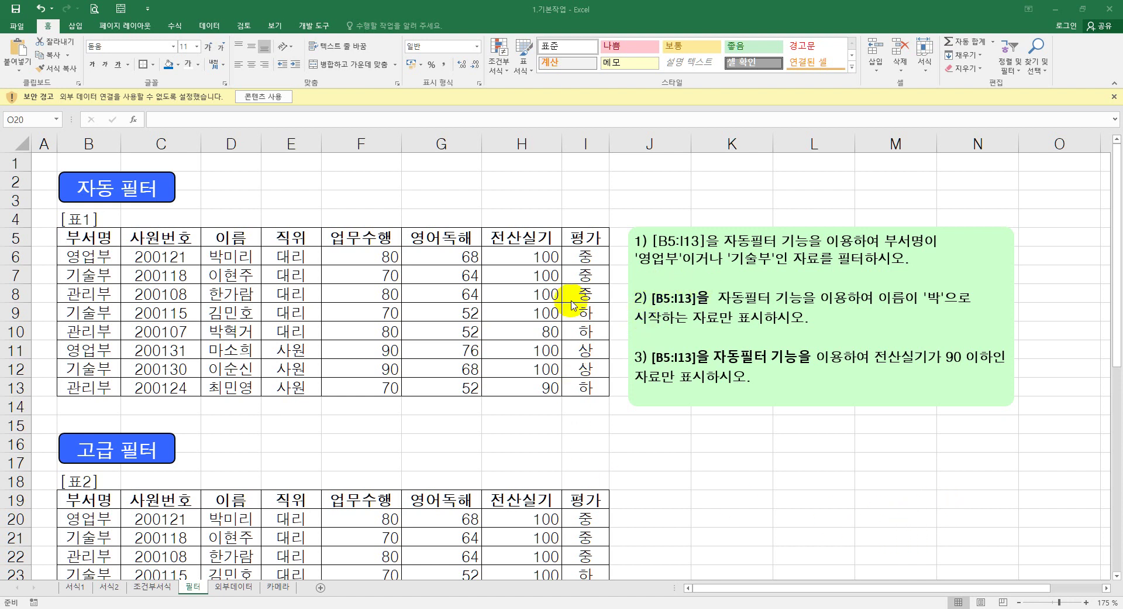
Turn on AutoFilter for the header row B5:I5 of 표1
drag(106, 240, 584, 237)
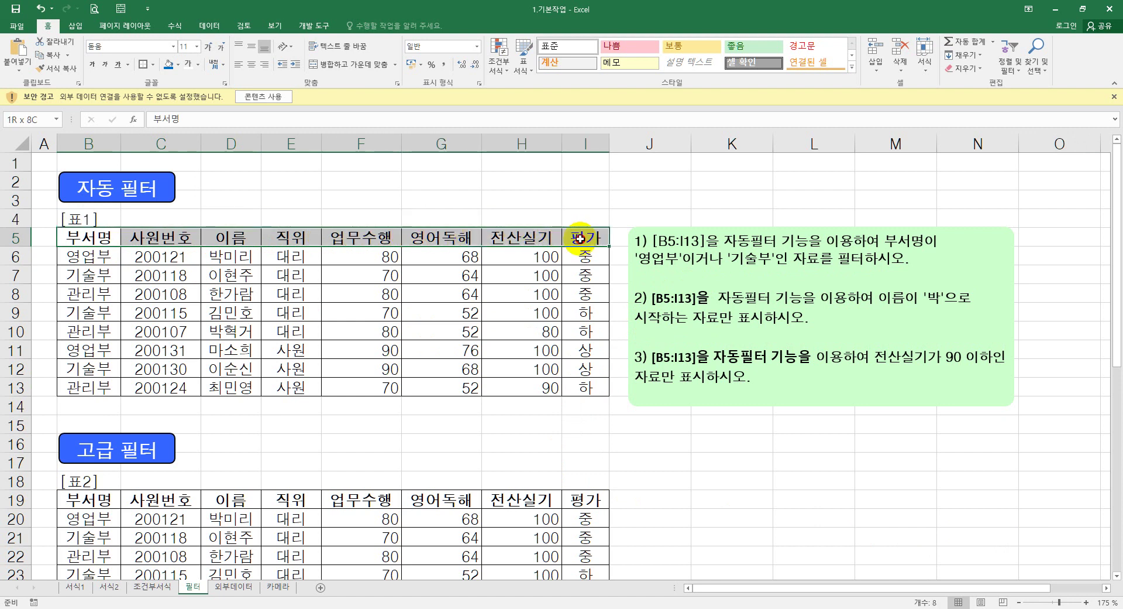
click(214, 25)
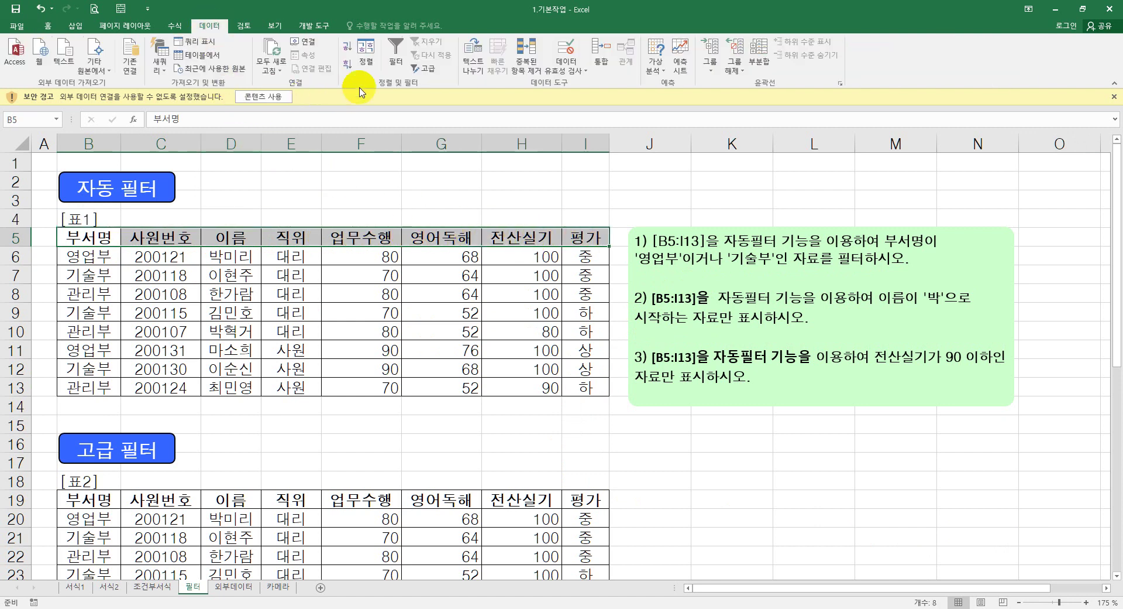
click(397, 61)
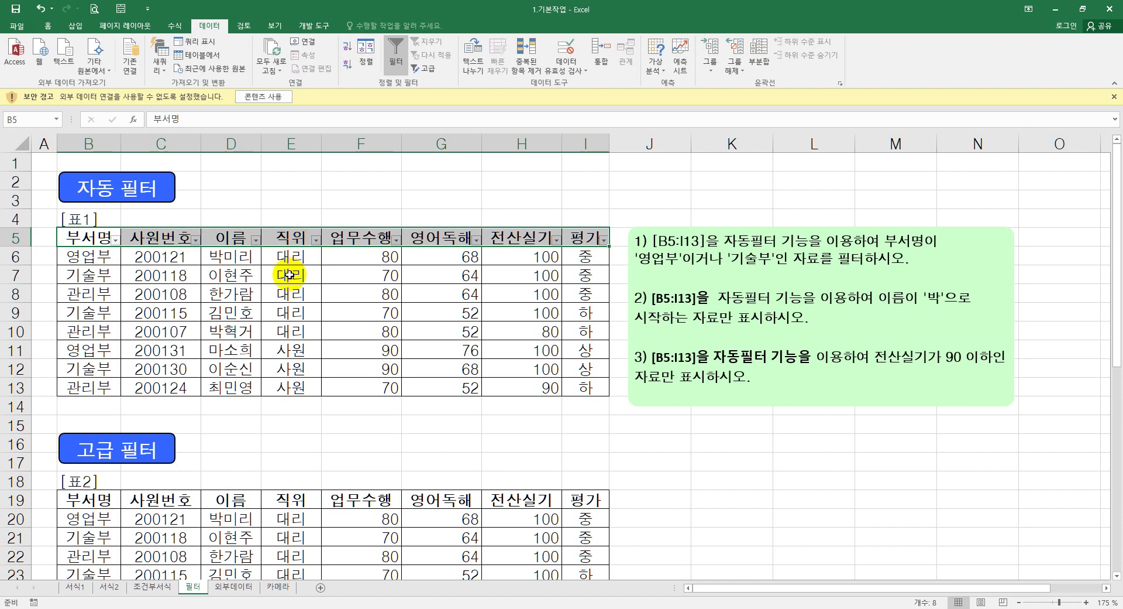
Filter the 부서명 column of 표1 to 기술부 and 영업부 only, excluding 관리부
click(116, 240)
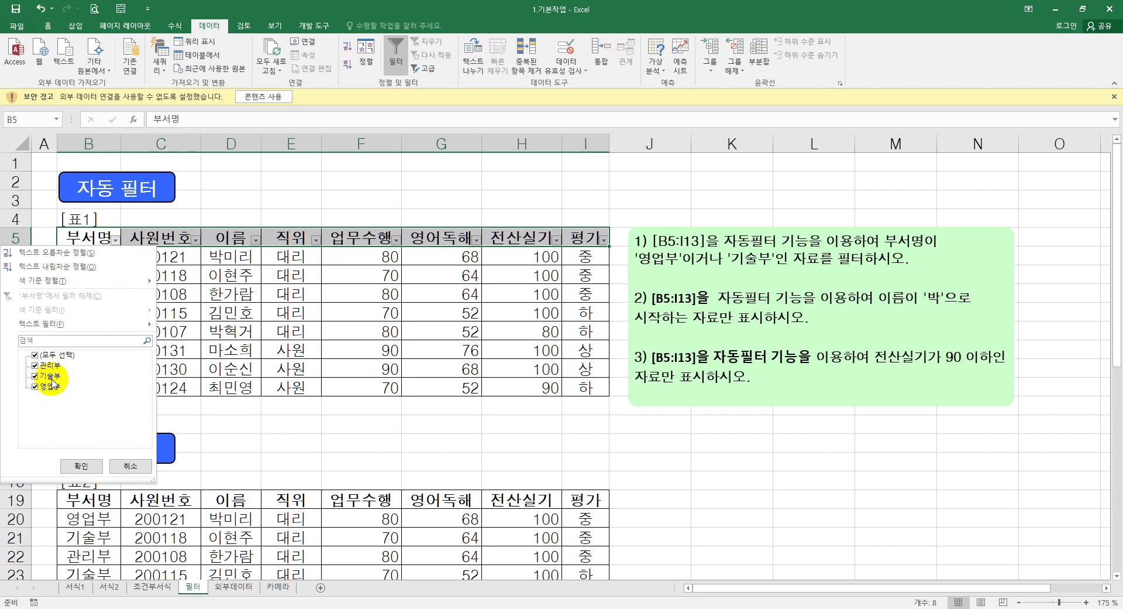
click(35, 366)
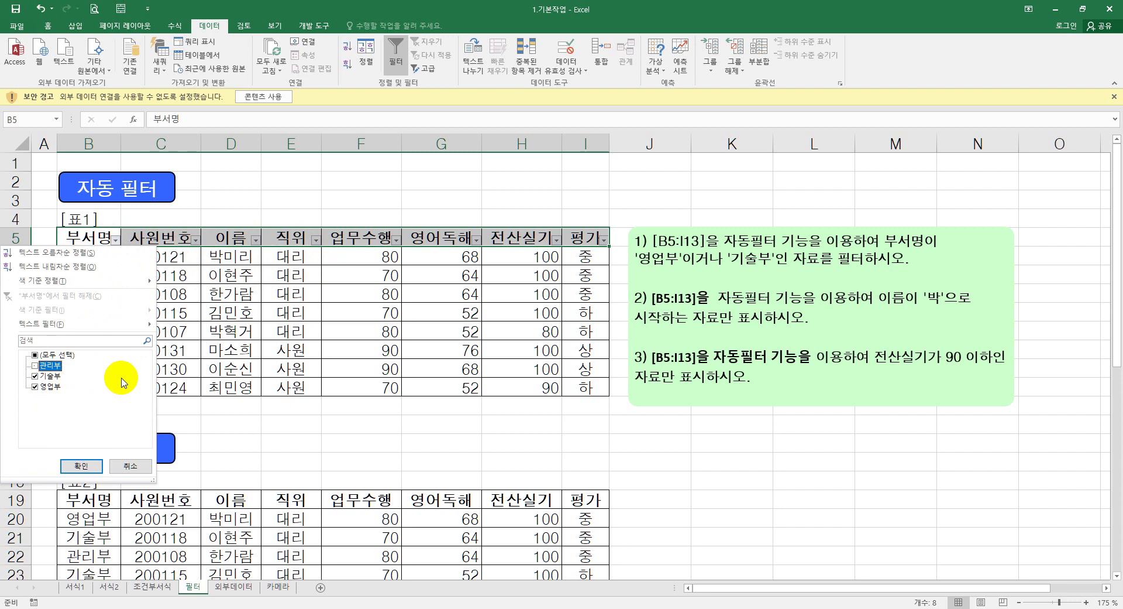
click(82, 465)
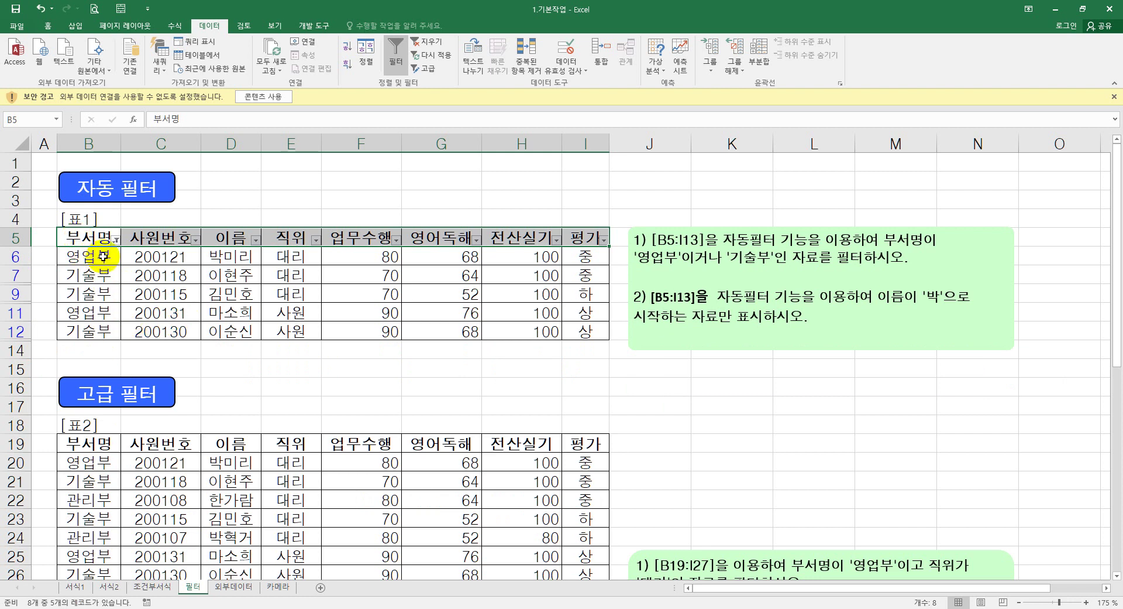
Clear the filter from the 부서명 column of 표1
mouse_move(117, 244)
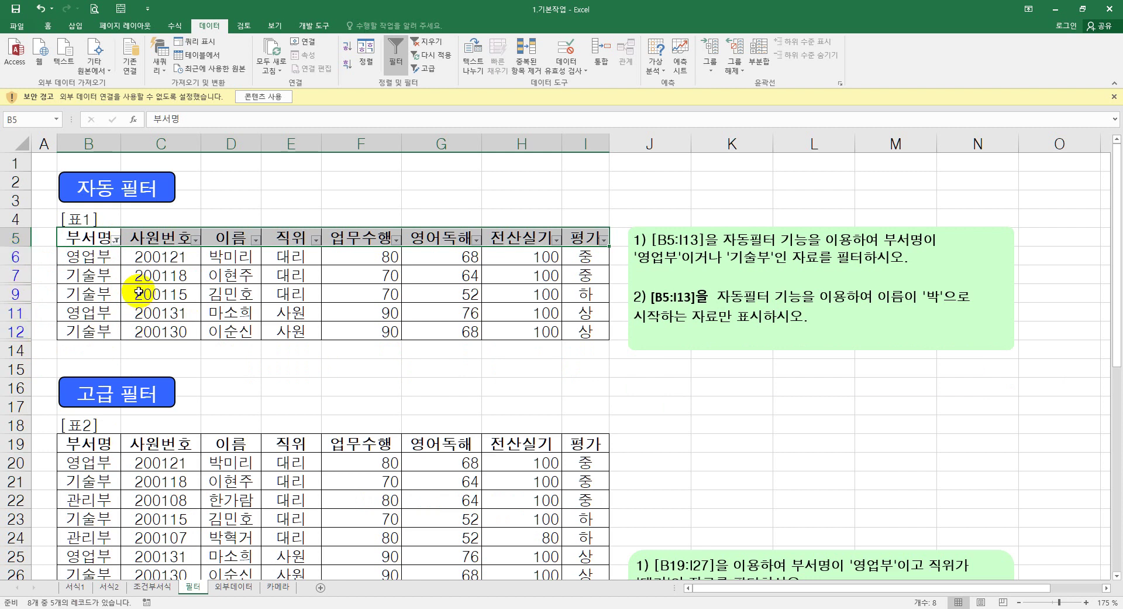
click(116, 240)
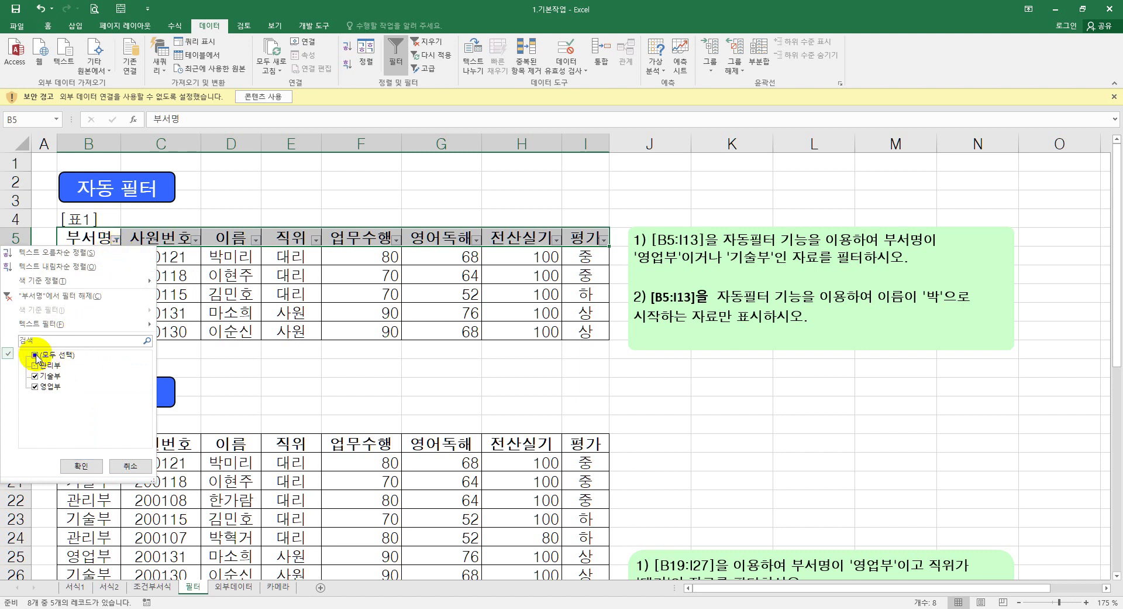
click(59, 297)
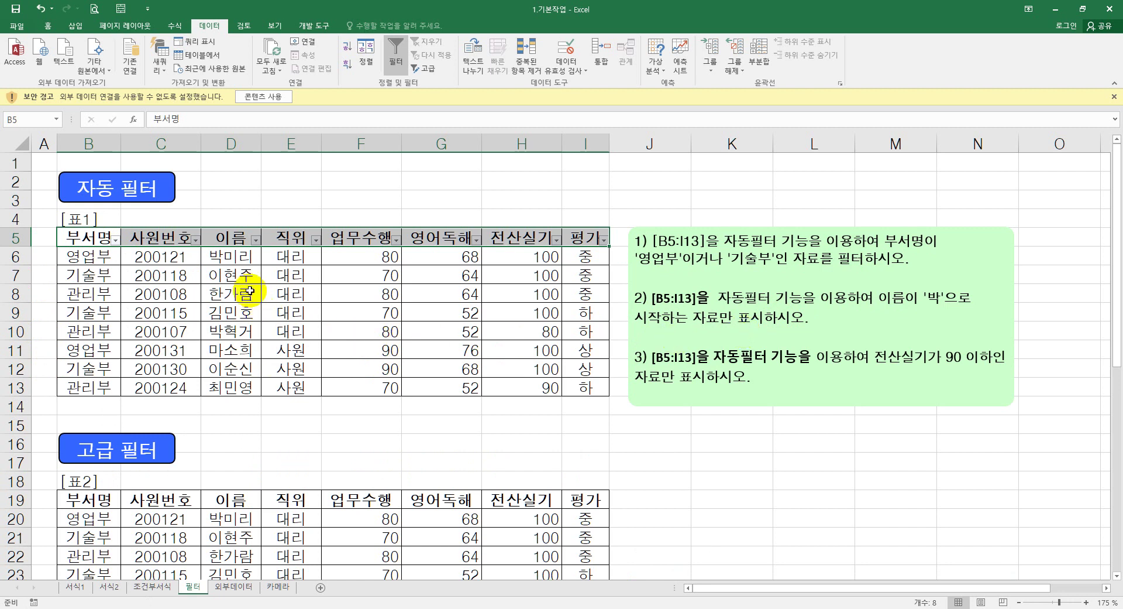
Apply a begins-with text filter (시작 문자) with the value 박 to the 이름 column of 표1
click(256, 240)
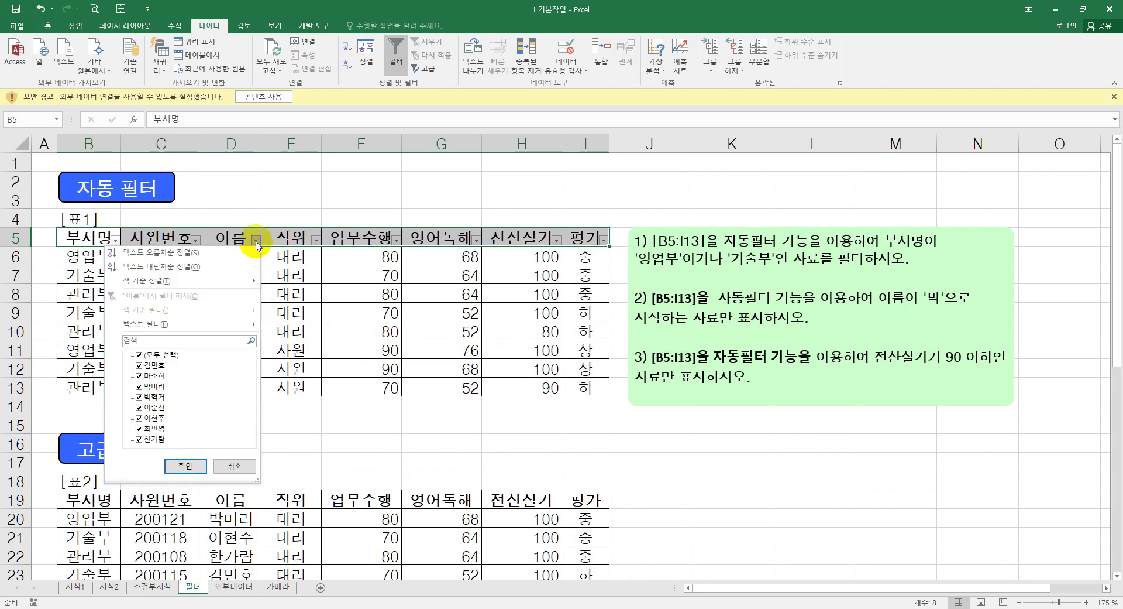
mouse_move(168, 326)
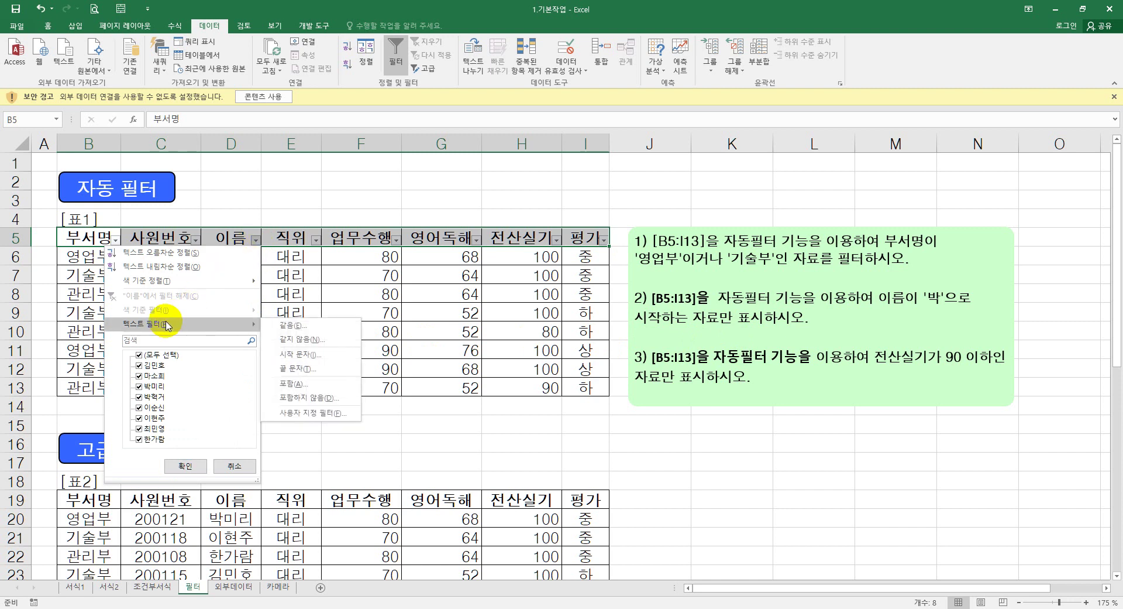
click(308, 356)
drag(615, 137, 513, 162)
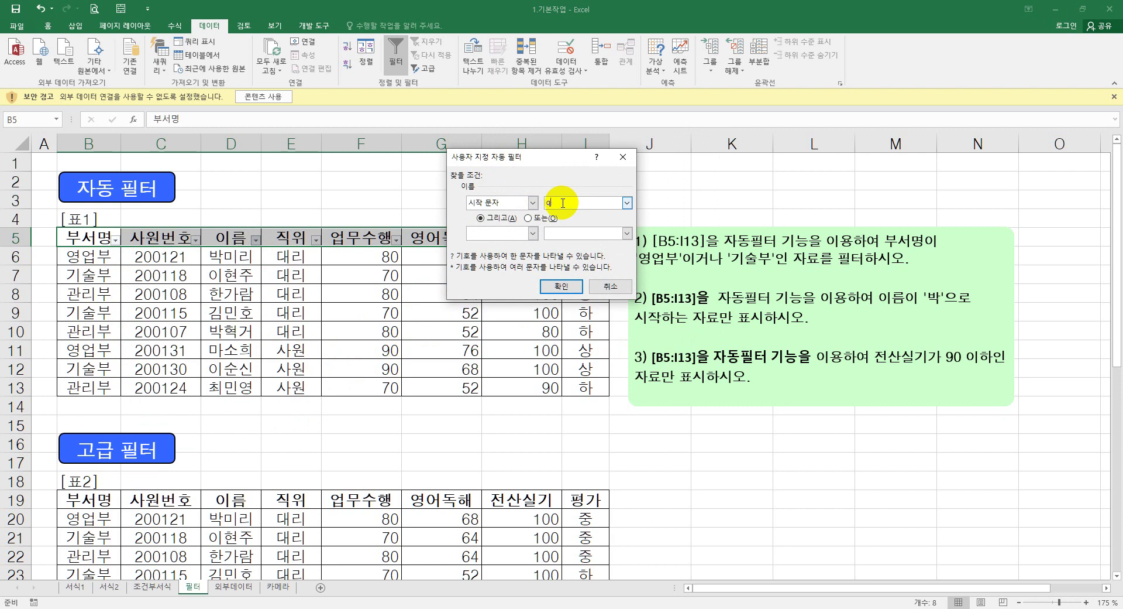
text(ㅂ)
click(560, 286)
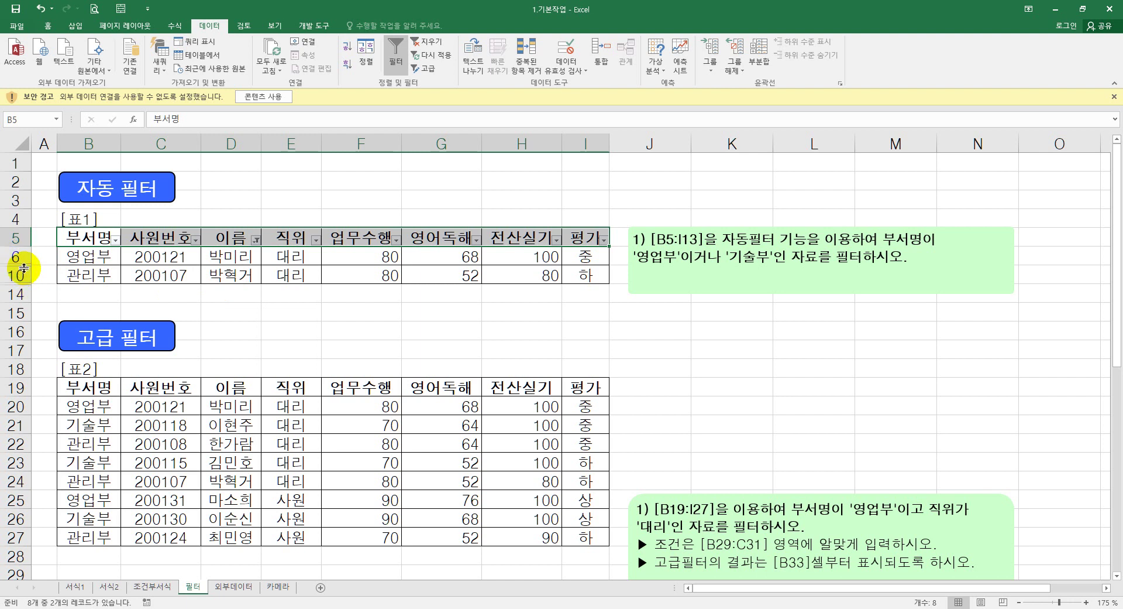
Clear the filter from the 이름 column of 표1
click(256, 240)
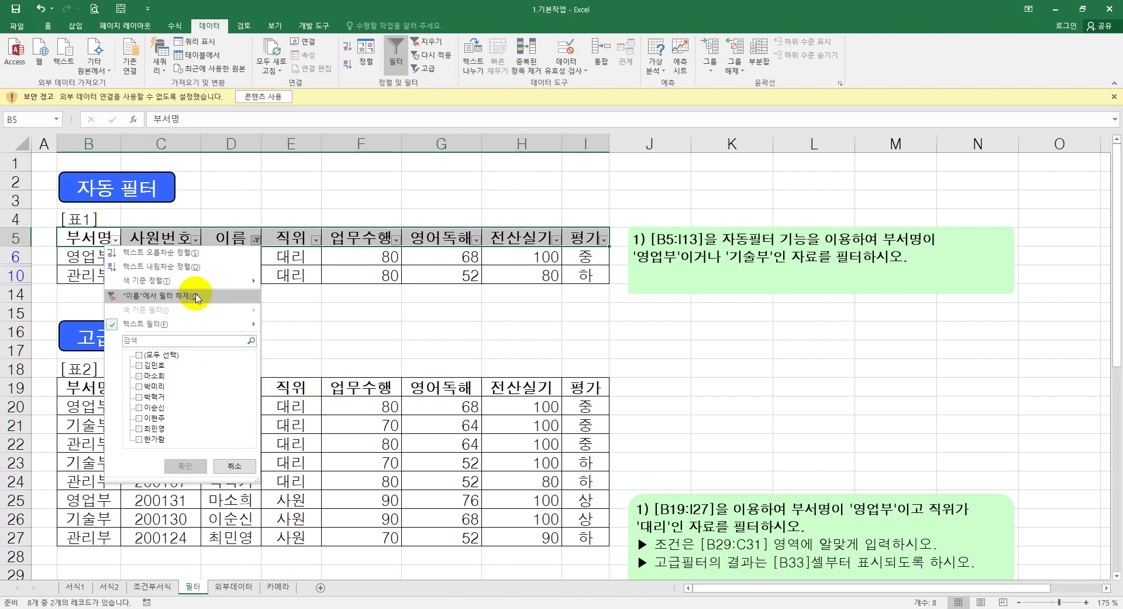
click(172, 297)
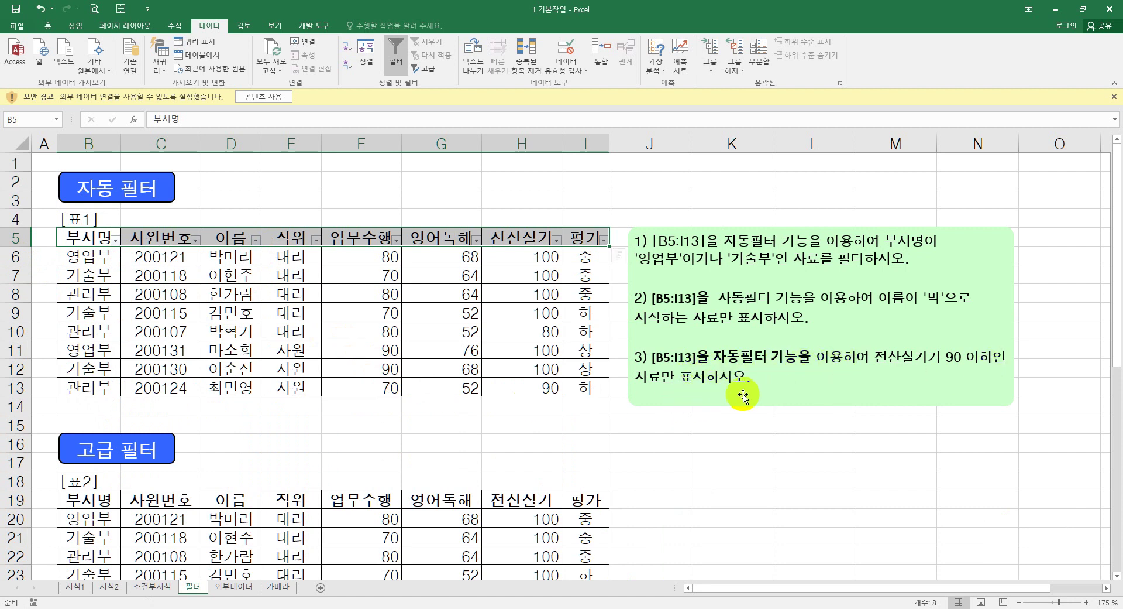
Start a custom number filter on the 전산실기 column with the condition greater than or equal to 80
click(556, 241)
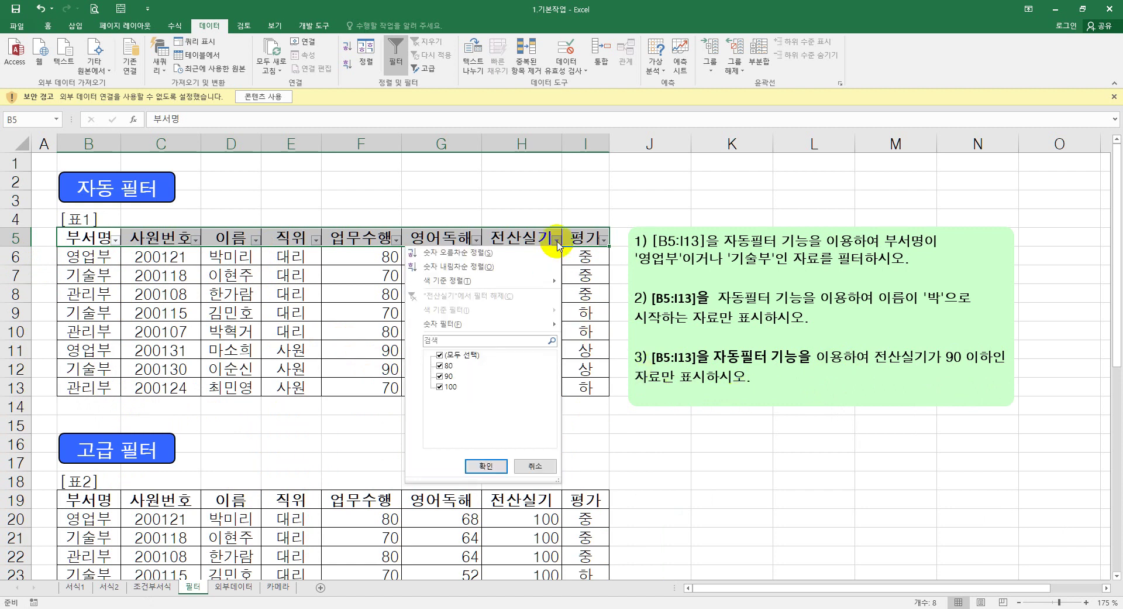
mouse_move(470, 328)
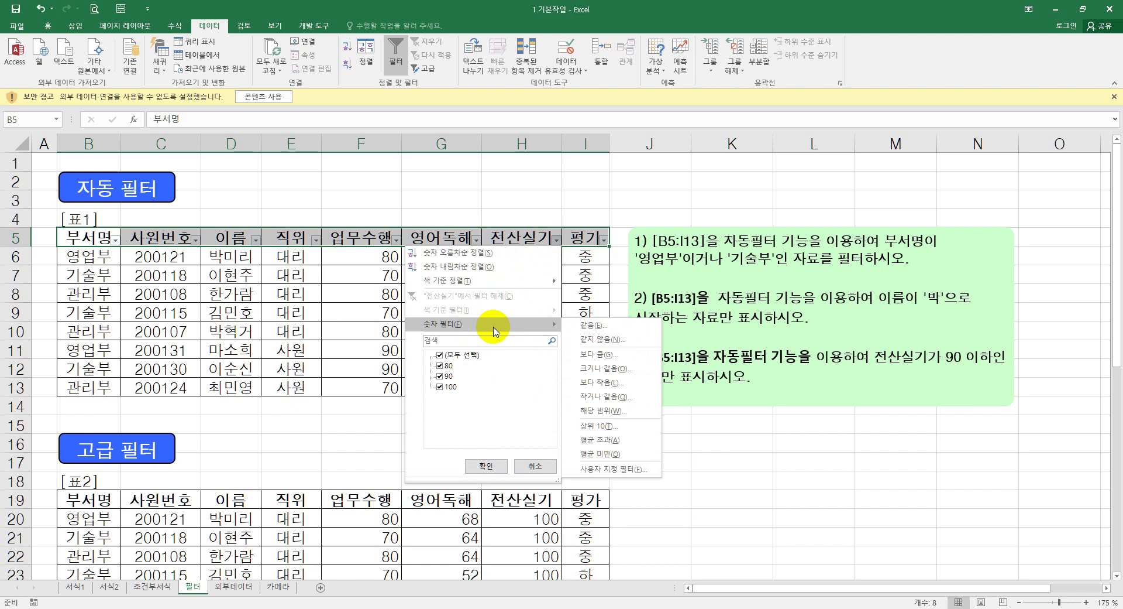
click(598, 369)
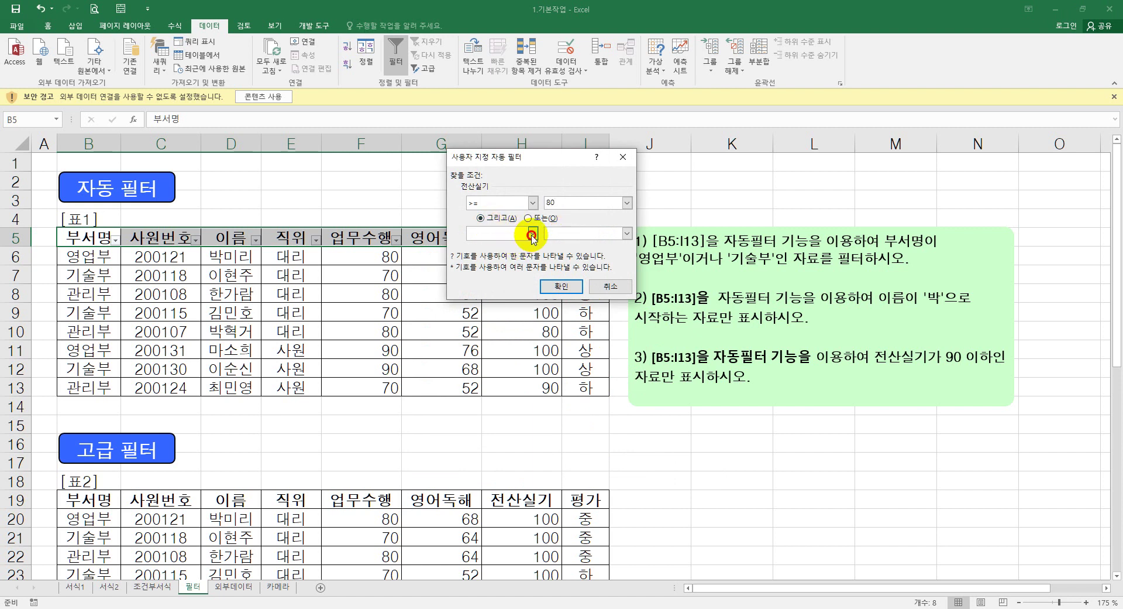
click(517, 233)
click(479, 287)
click(585, 232)
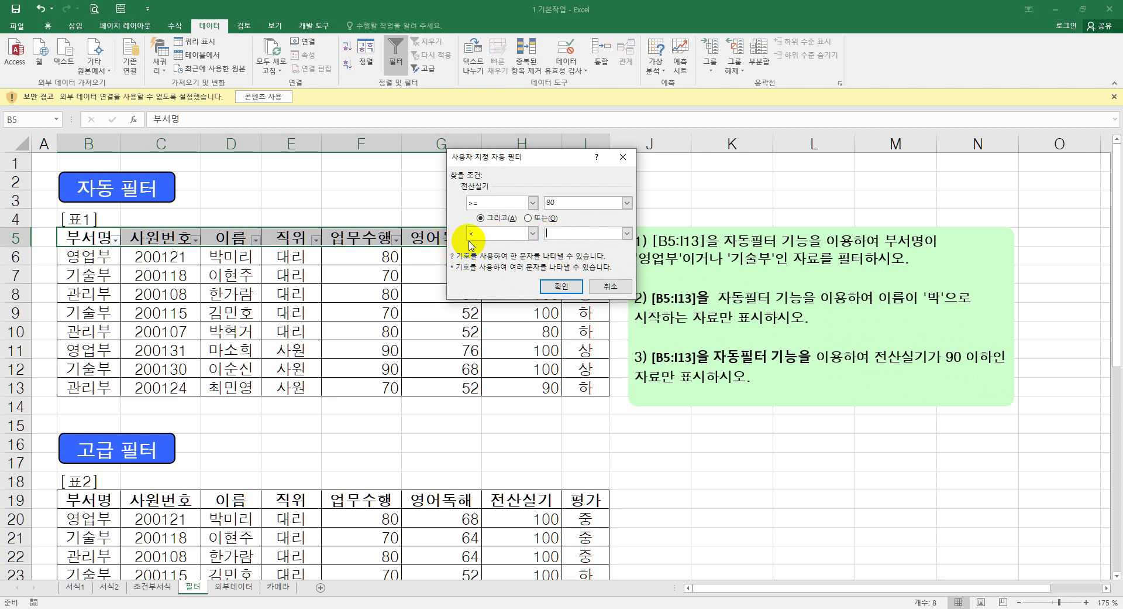
click(485, 232)
scroll(483, 242, up, 2)
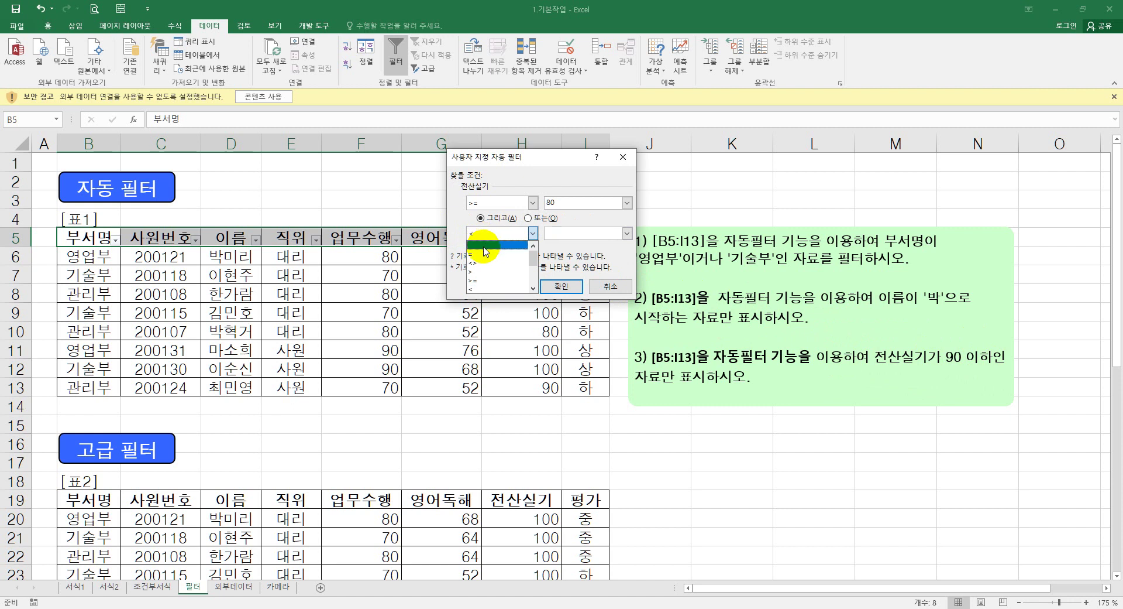
click(485, 251)
Change the 전산실기 filter condition to <= 90 and apply it to 표1
click(517, 205)
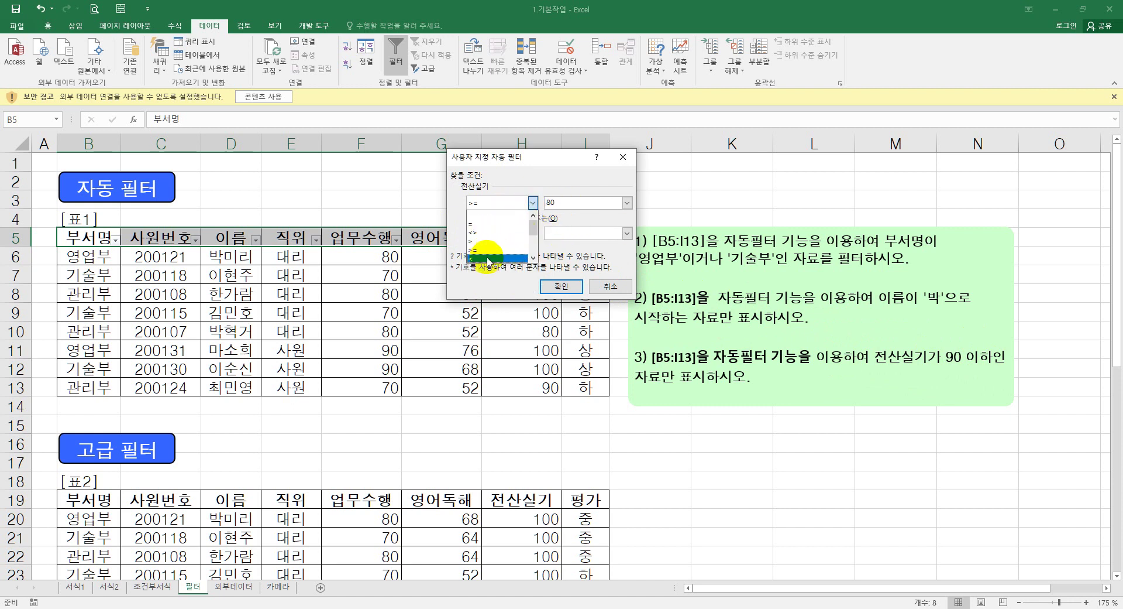
drag(534, 224, 527, 238)
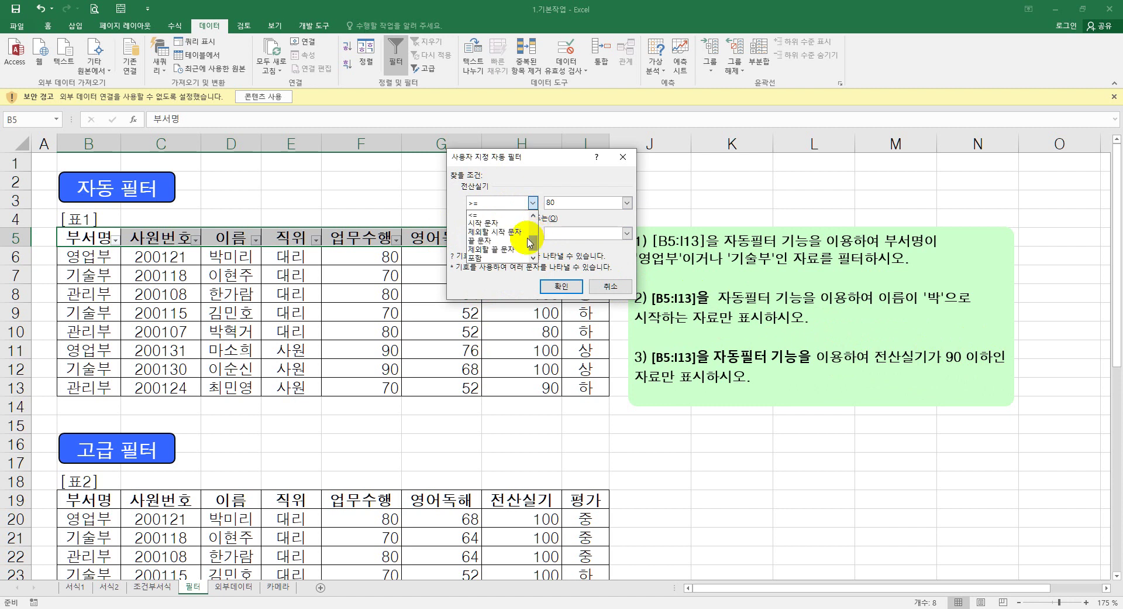
click(484, 223)
click(532, 202)
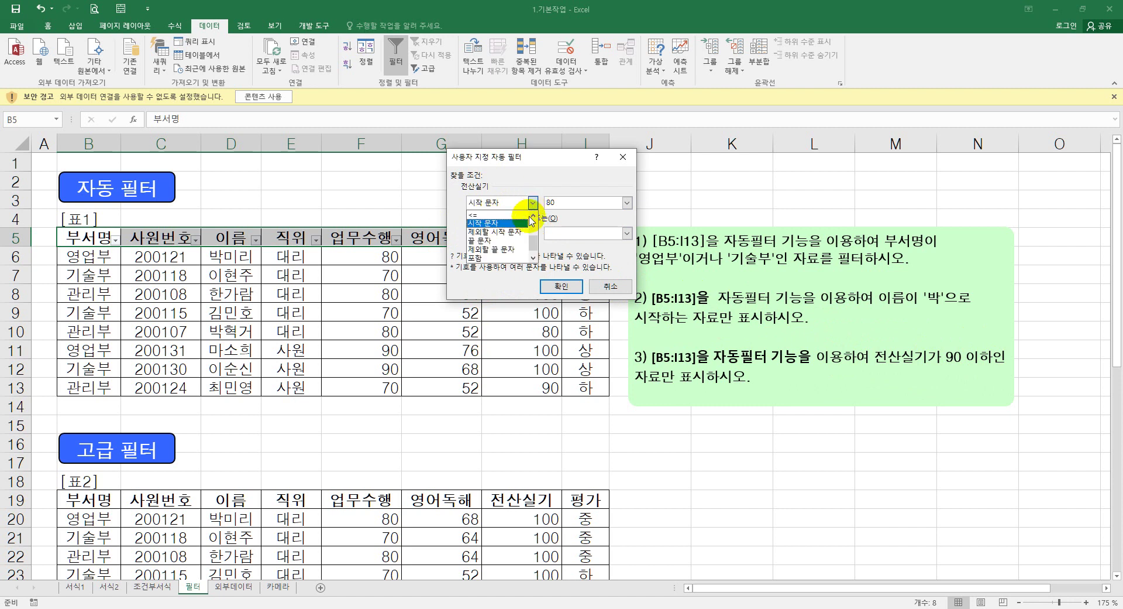
click(500, 215)
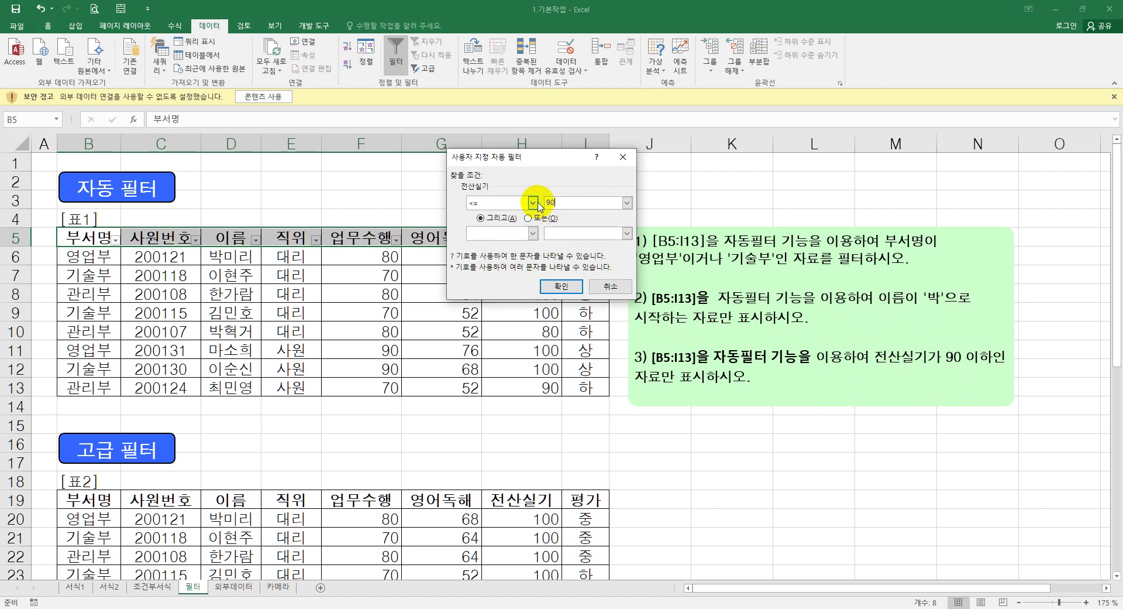
click(561, 286)
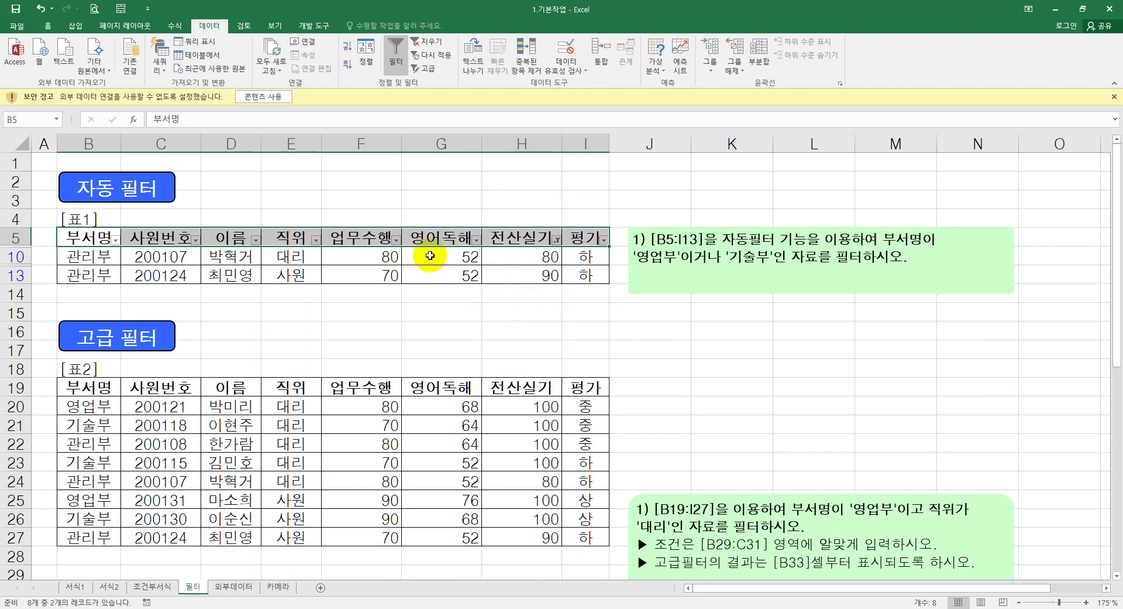
Clear the filter from the 전산실기 column of 표1 and deselect the header row
click(556, 240)
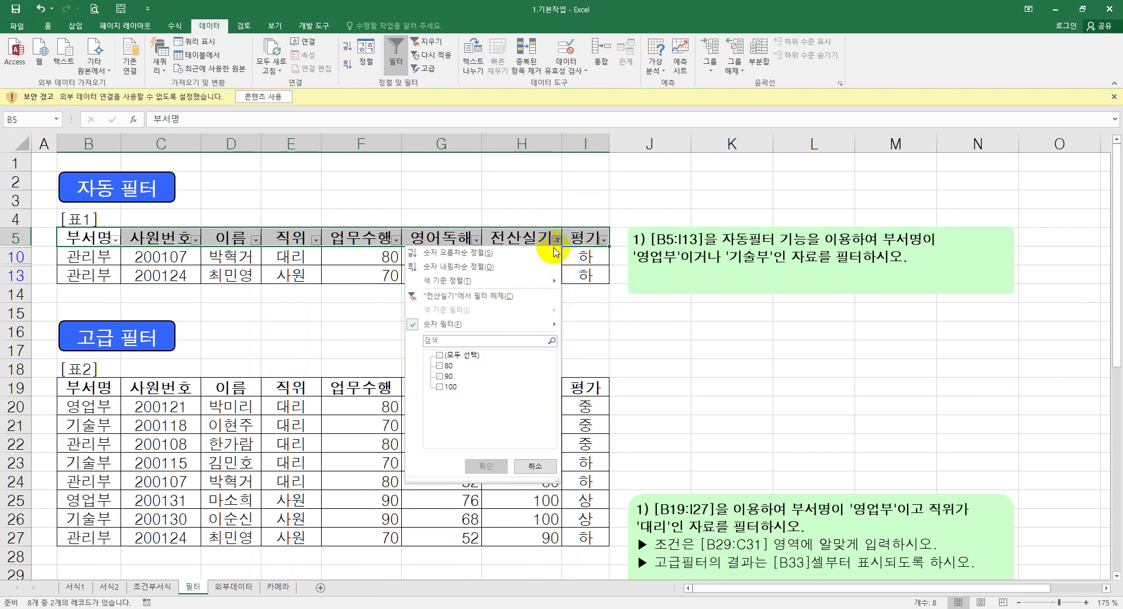
click(464, 296)
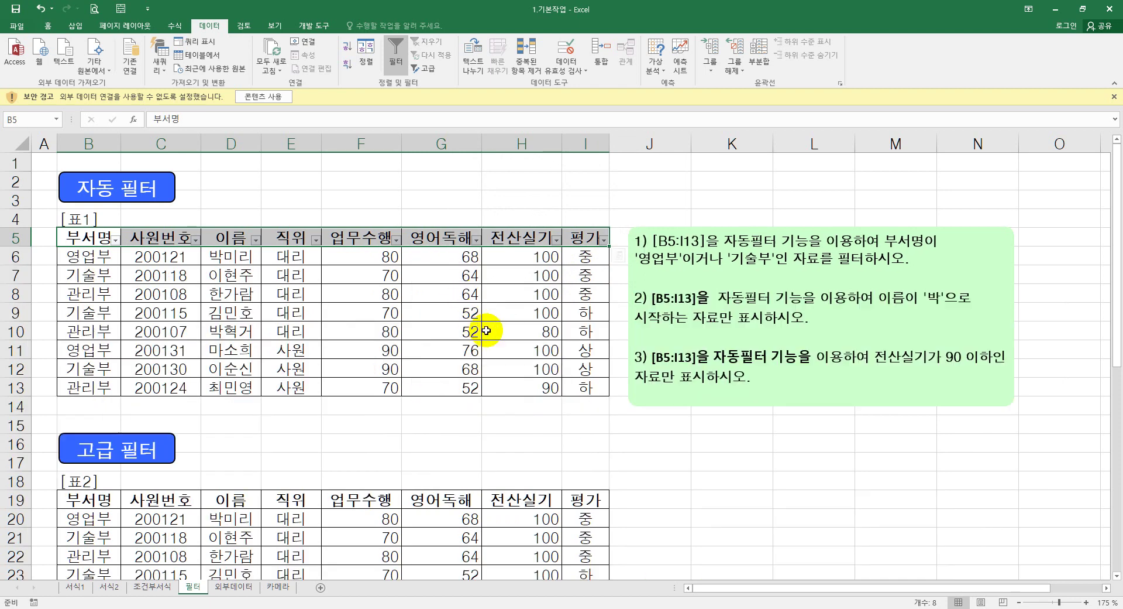
click(541, 431)
Read the 고급 필터 task instructions beside 표2
scroll(537, 403, down, 2)
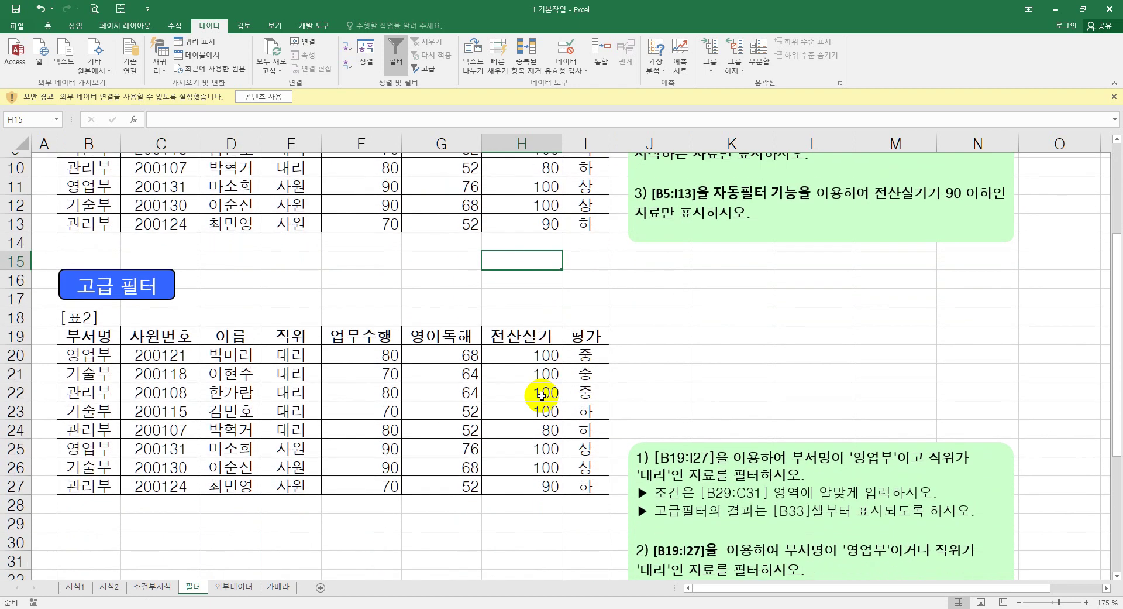
scroll(545, 386, down, 1)
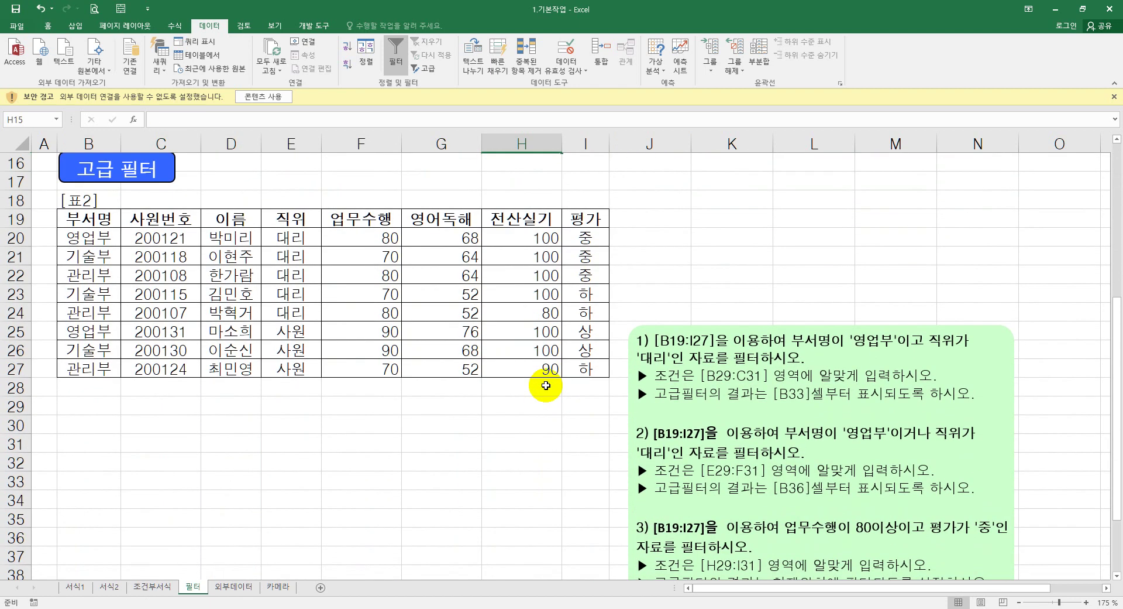
scroll(544, 384, down, 1)
scroll(545, 384, up, 1)
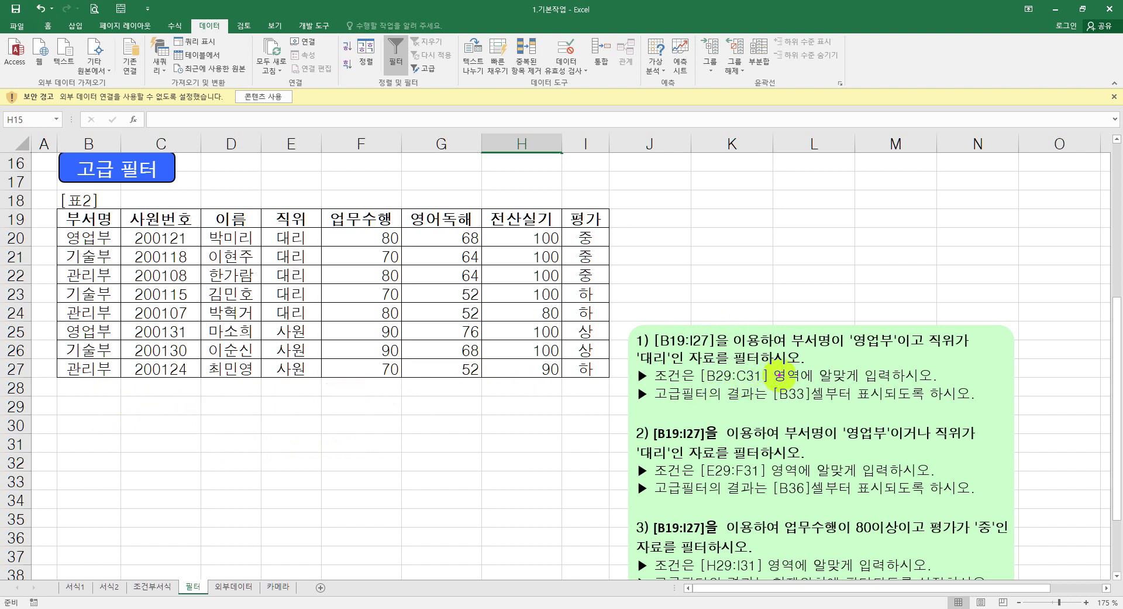
drag(795, 347, 960, 348)
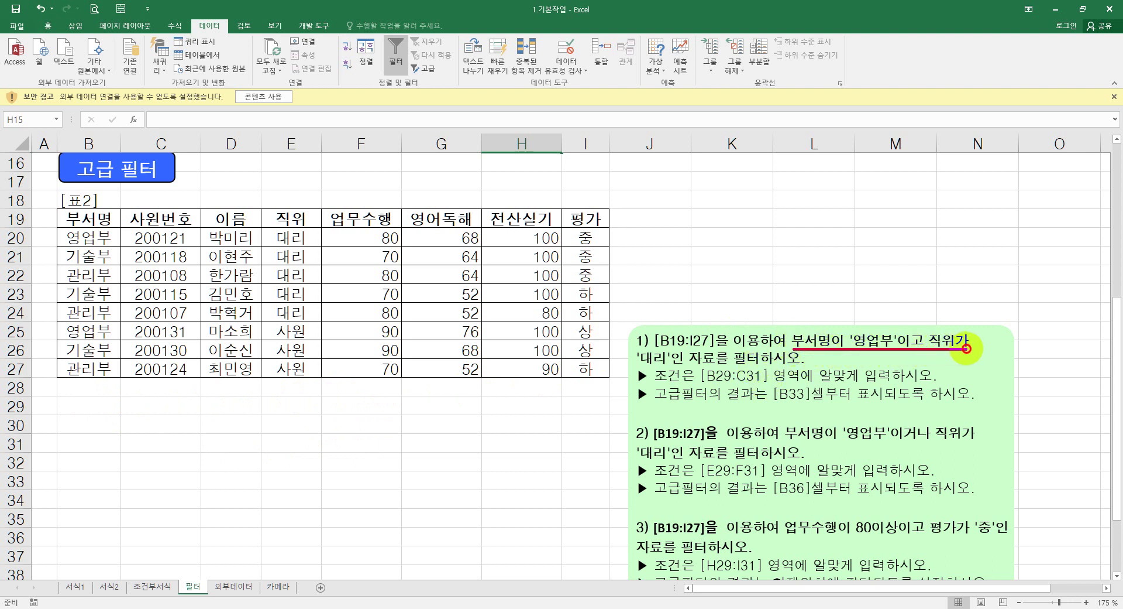
drag(638, 364, 679, 364)
mouse_move(815, 350)
mouse_down()
mouse_move(796, 349)
mouse_move(825, 323)
mouse_move(832, 347)
mouse_up()
mouse_move(955, 349)
mouse_down()
mouse_move(930, 331)
mouse_move(960, 351)
mouse_up()
click(596, 288)
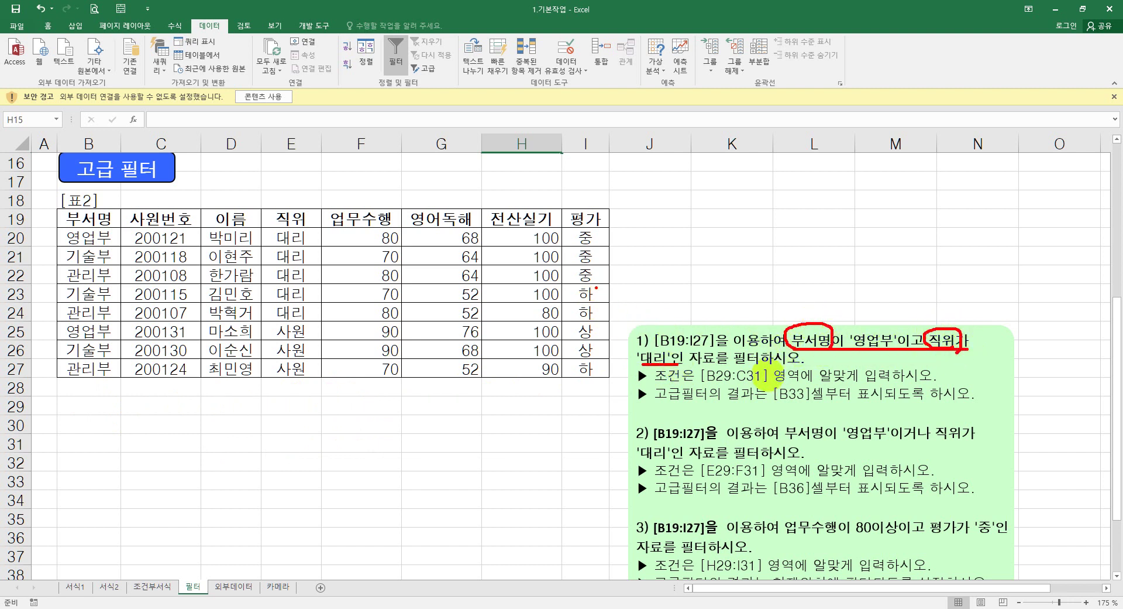
key(Escape)
Copy the 부서명 and 직위 headers of 표2 to B29:C29 as the advanced filter's criteria headings
click(102, 222)
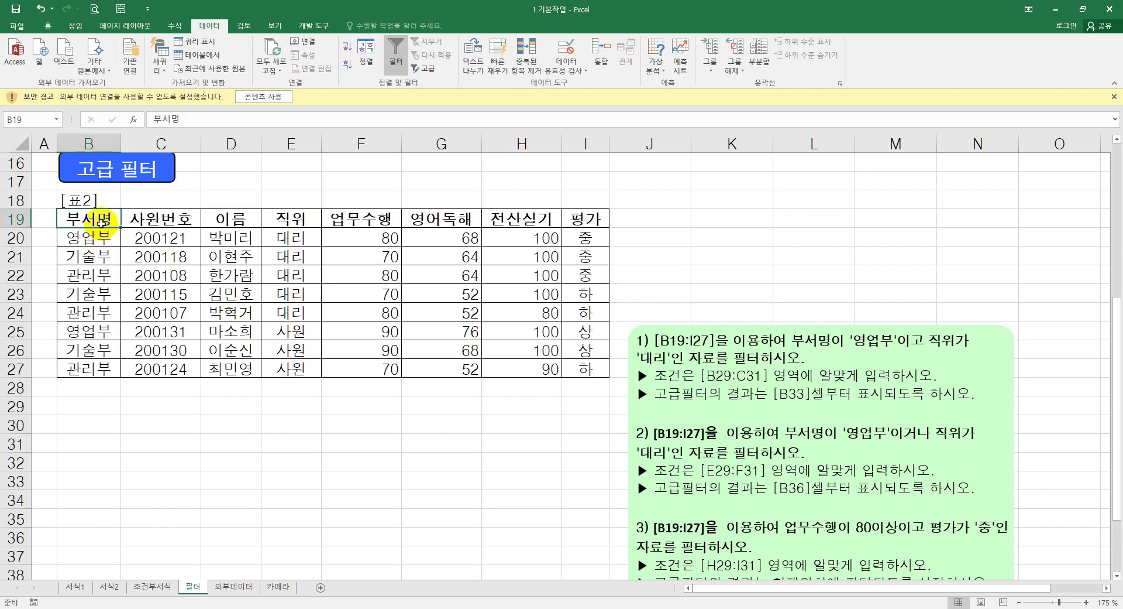
ctrl+click(296, 219)
key(ctrl+c)
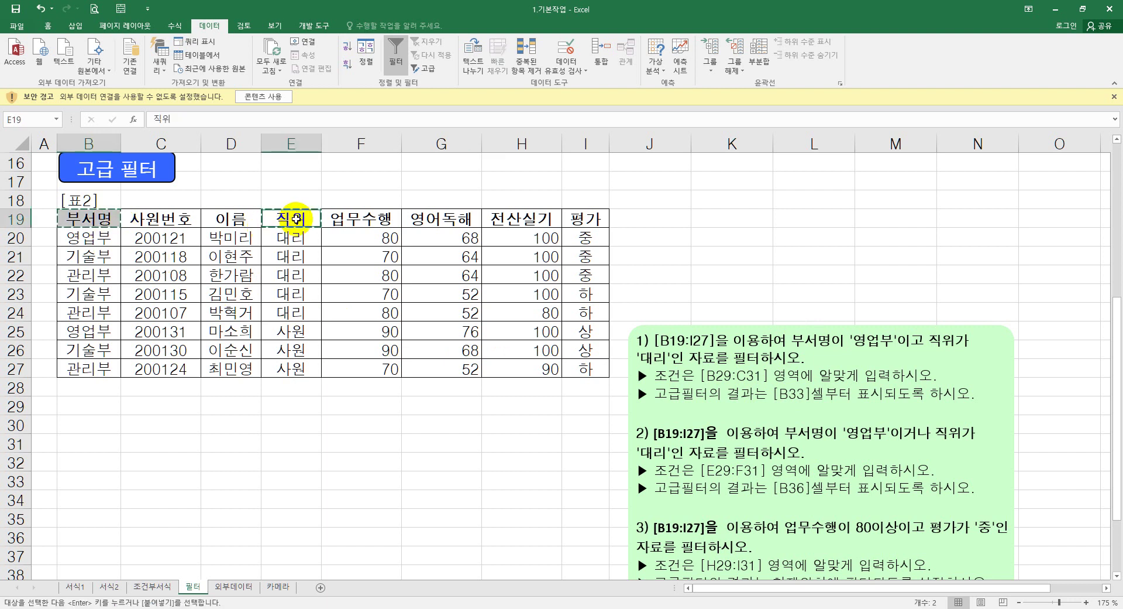
click(100, 405)
key(ctrl+v)
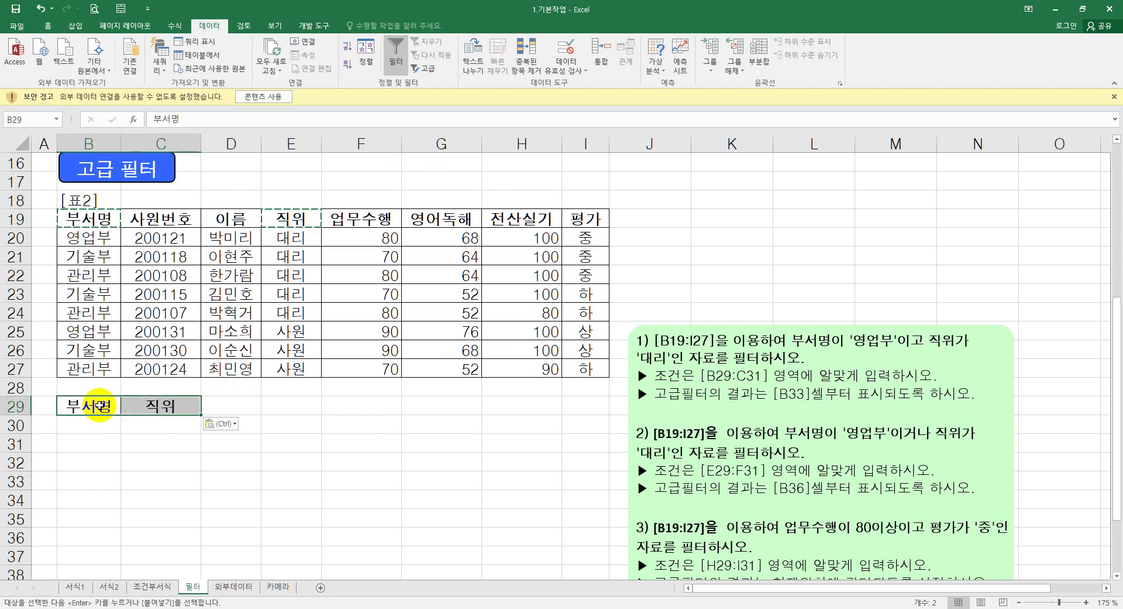
Enter the criteria 영업부 under 부서명 in B30 and 대리 under 직위 in C30
click(82, 426)
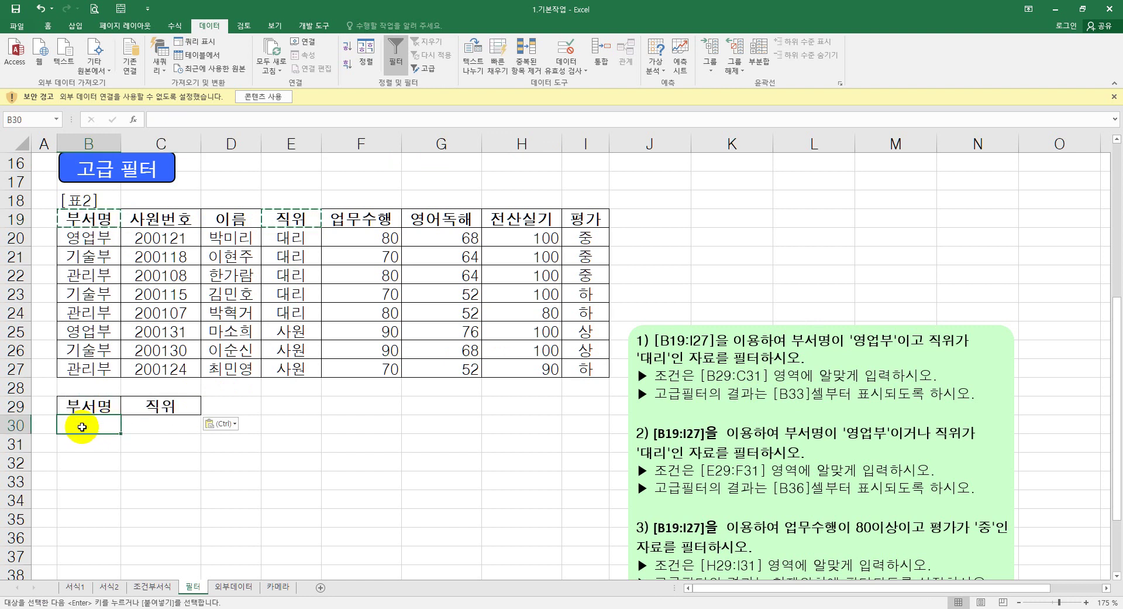
text(영업)
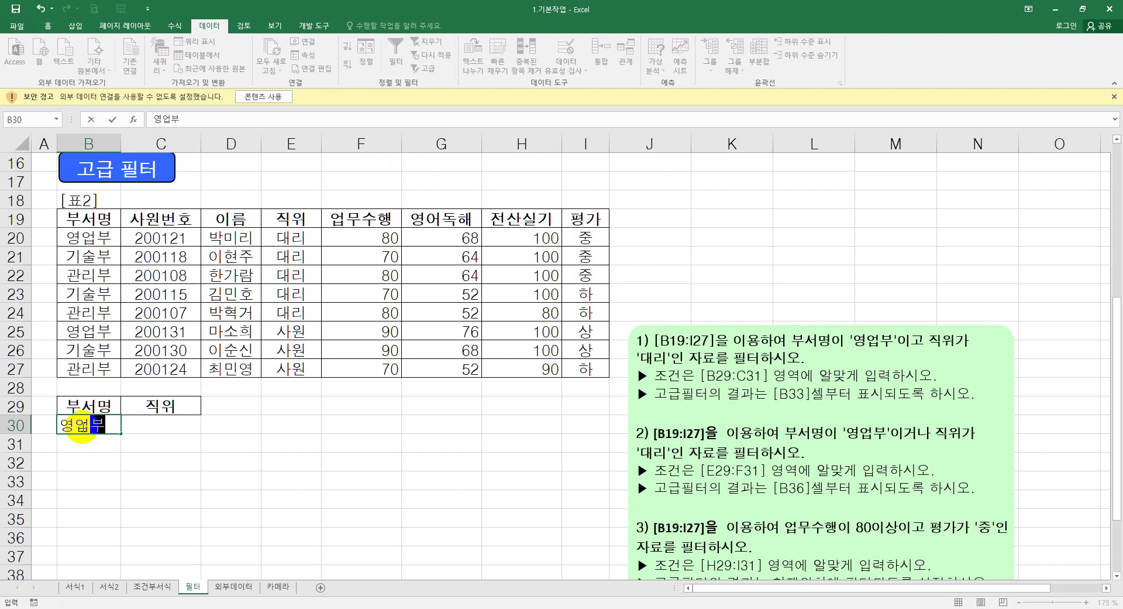
text(부)
key(Tab)
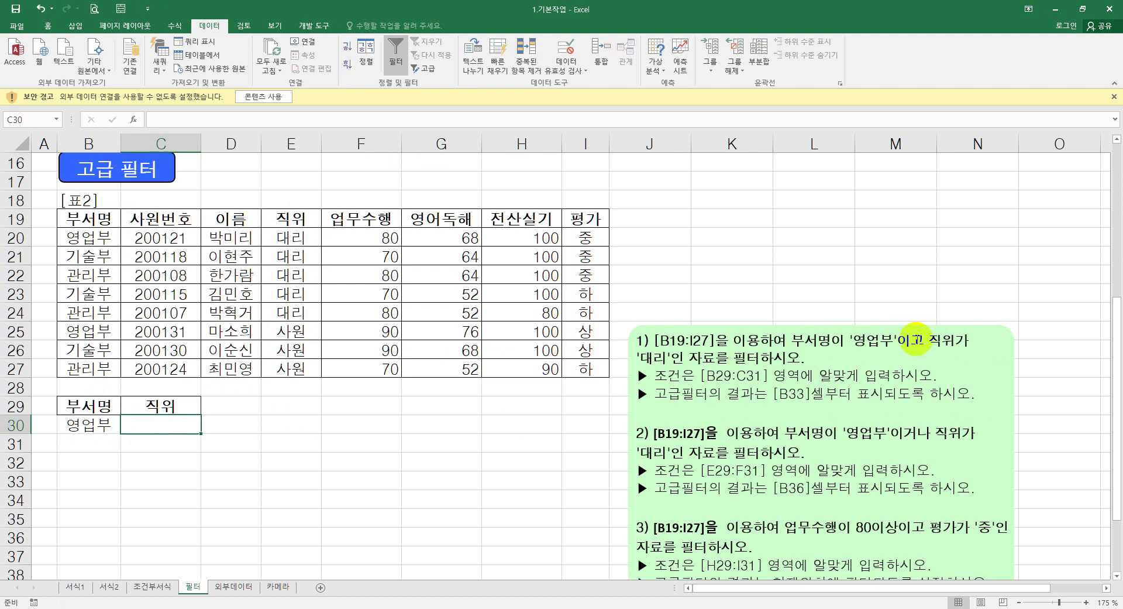
click(96, 426)
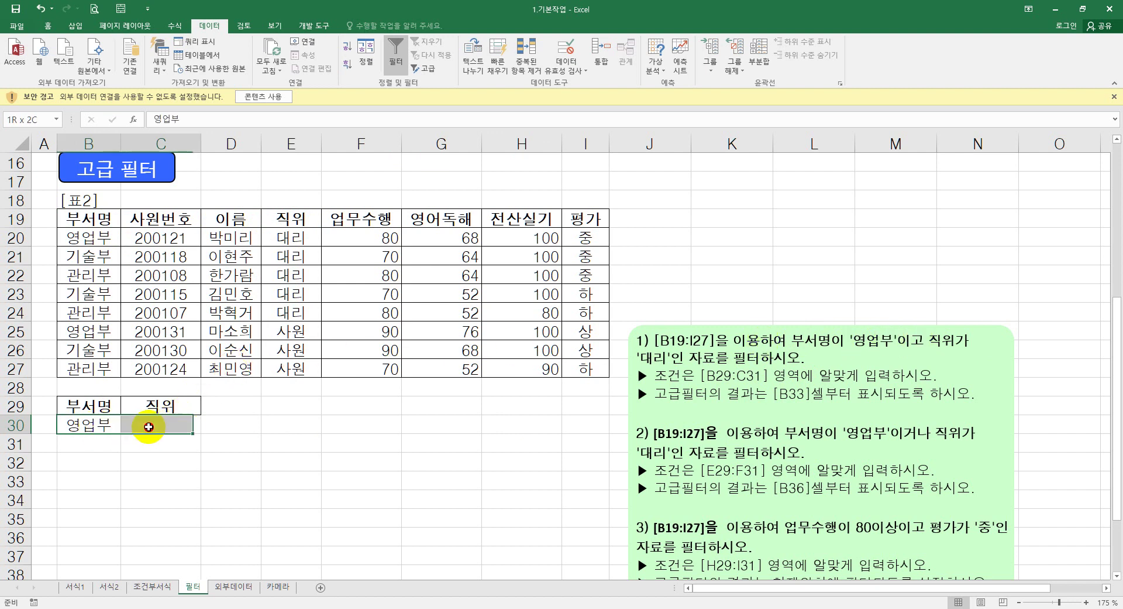
click(163, 423)
text(대리)
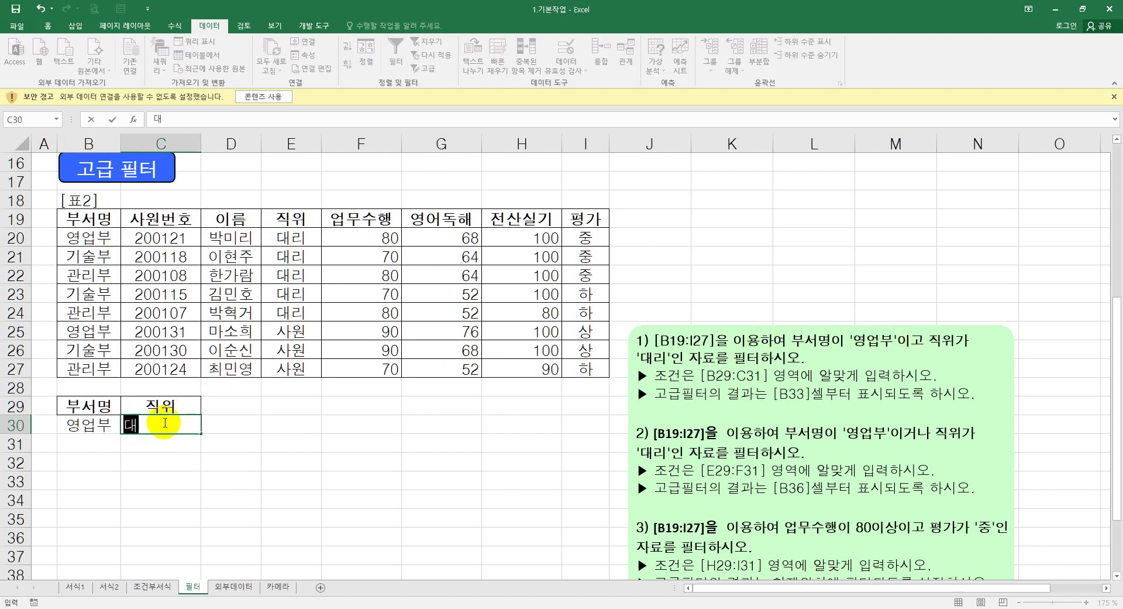
key(Return)
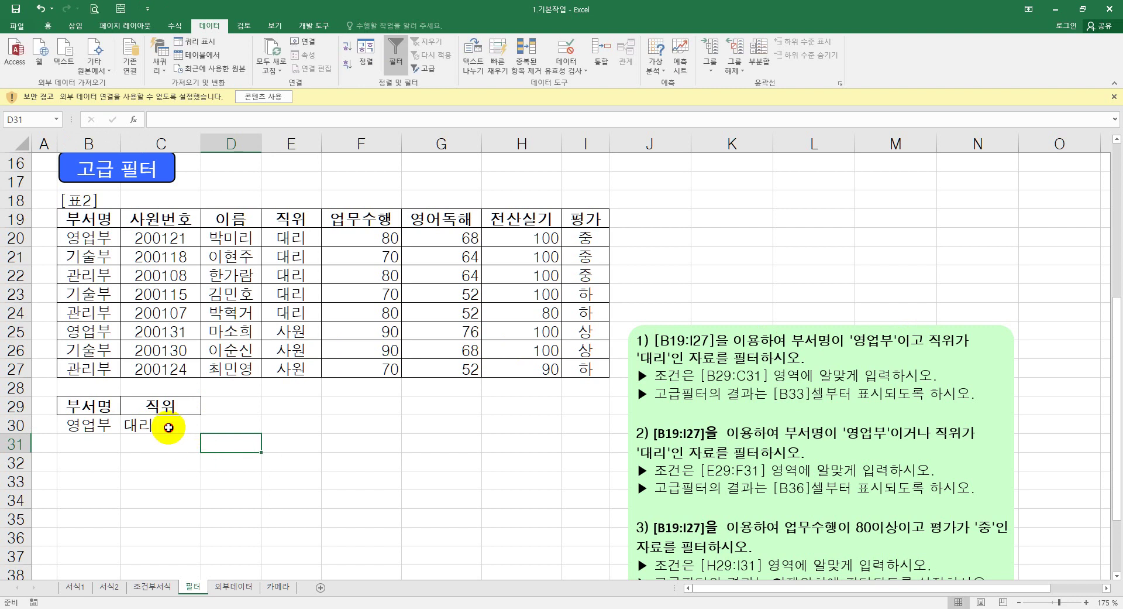
click(96, 426)
click(166, 426)
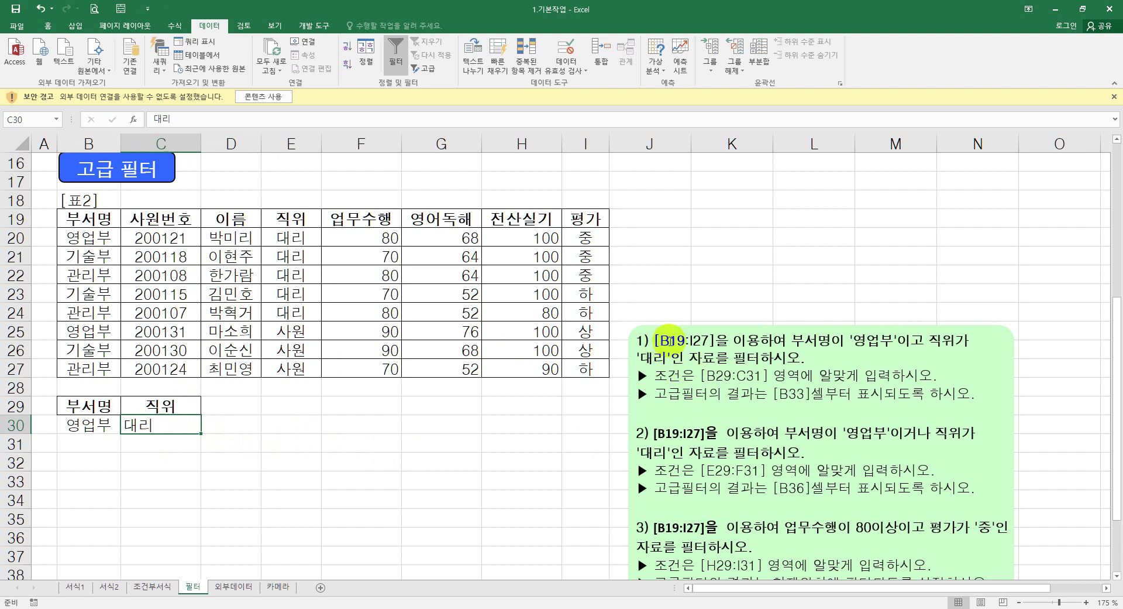
drag(89, 218, 583, 369)
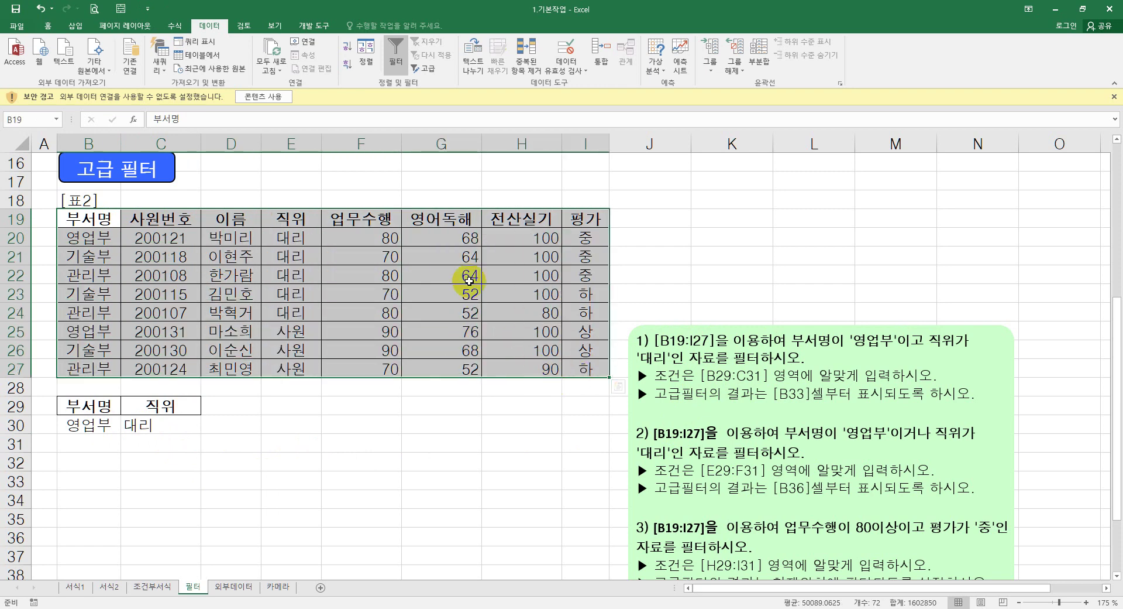
click(429, 72)
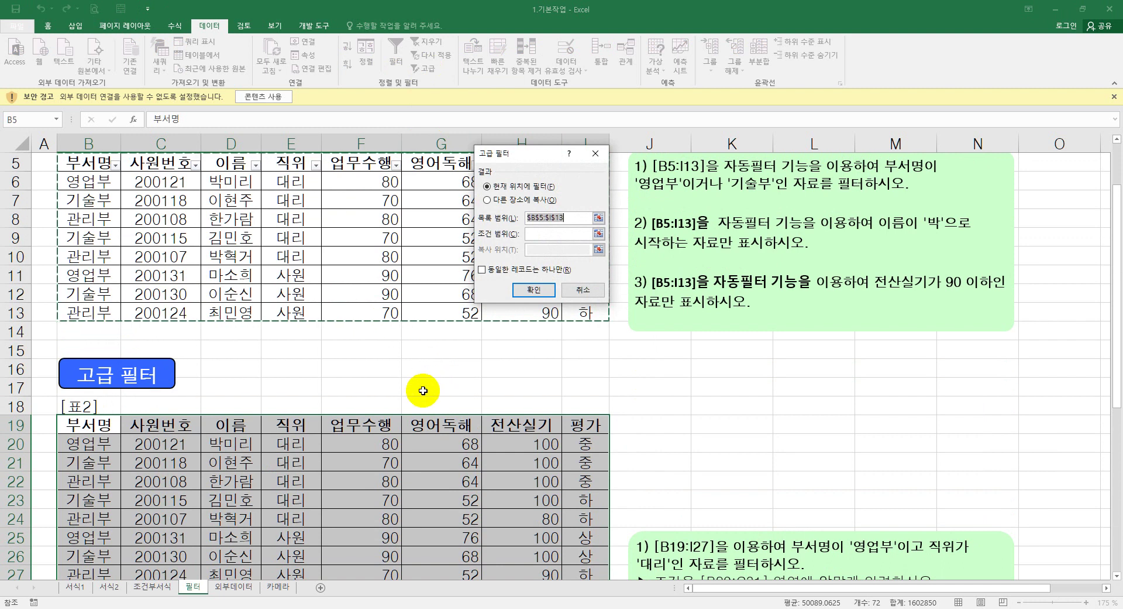
scroll(398, 391, up, 1)
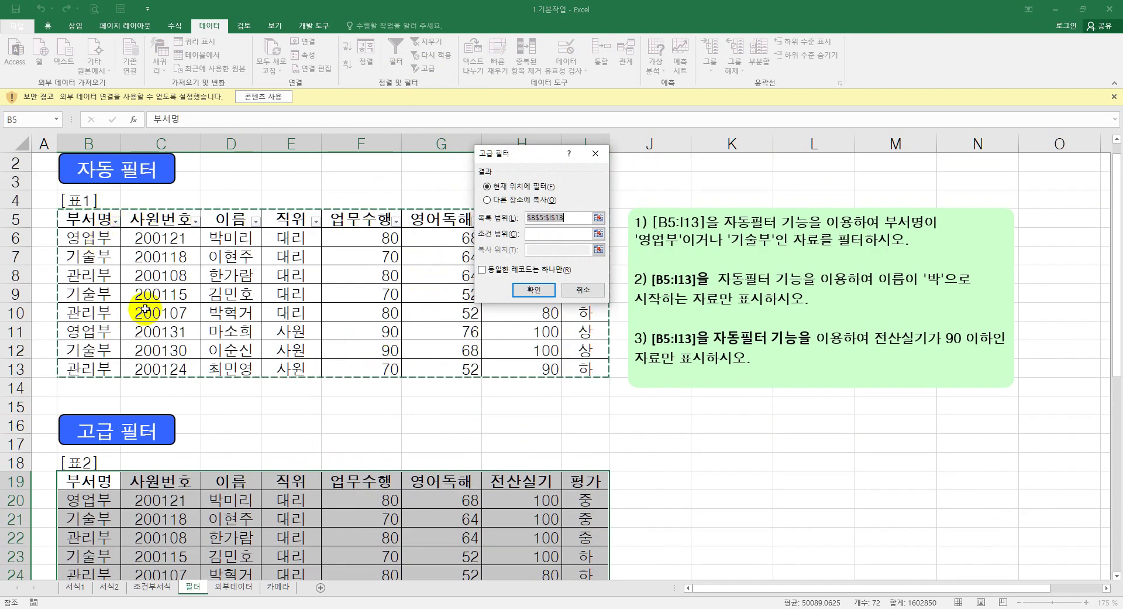
scroll(354, 361, down, 2)
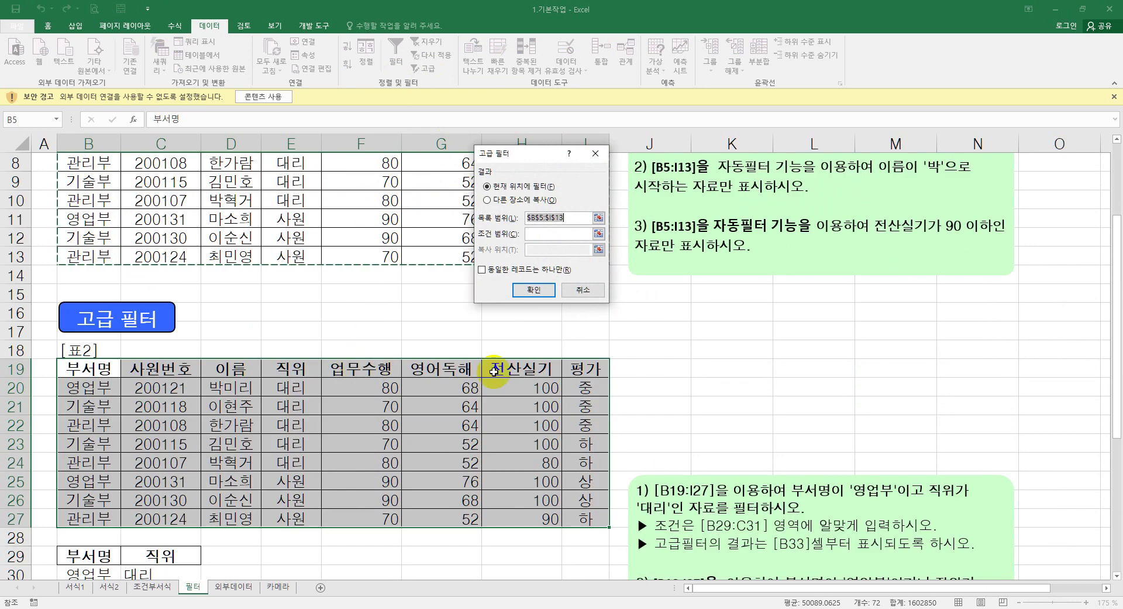
click(581, 290)
click(665, 360)
scroll(666, 360, down, 2)
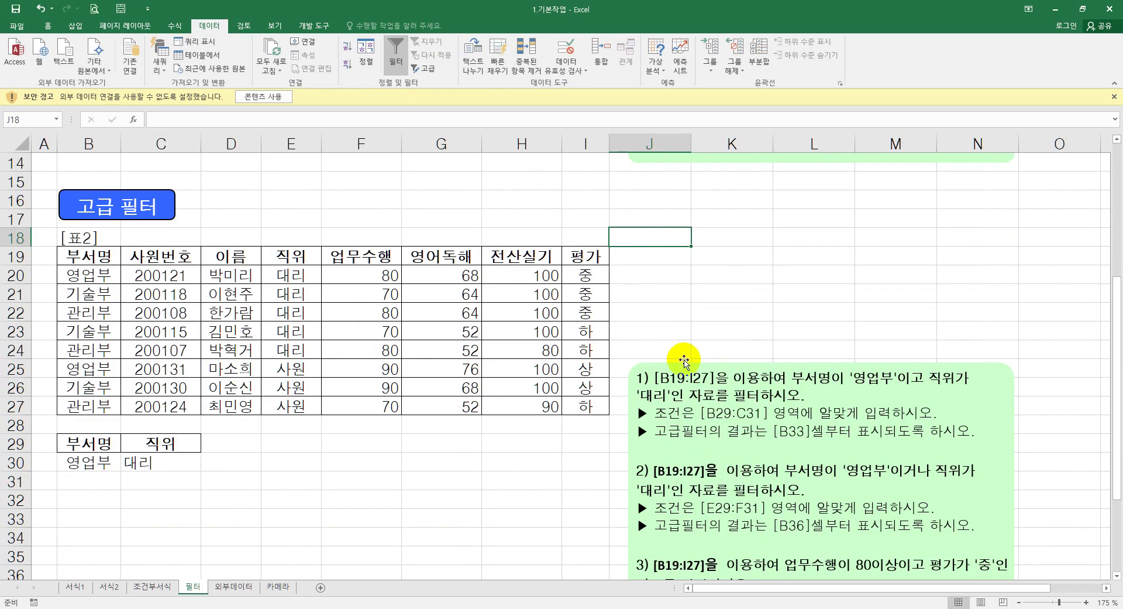
drag(94, 256, 579, 381)
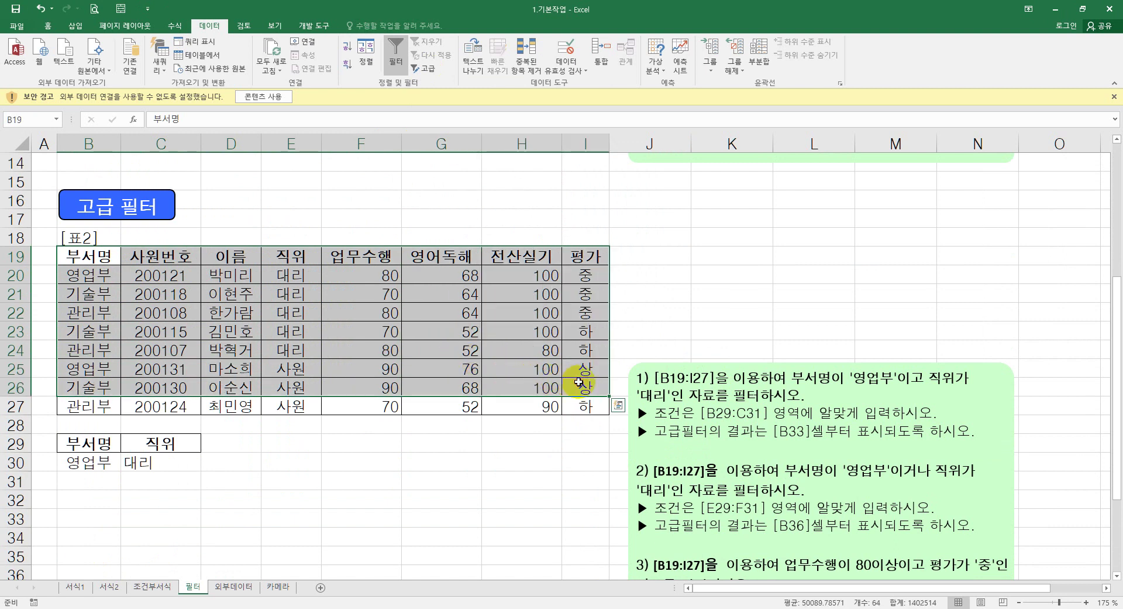
click(429, 70)
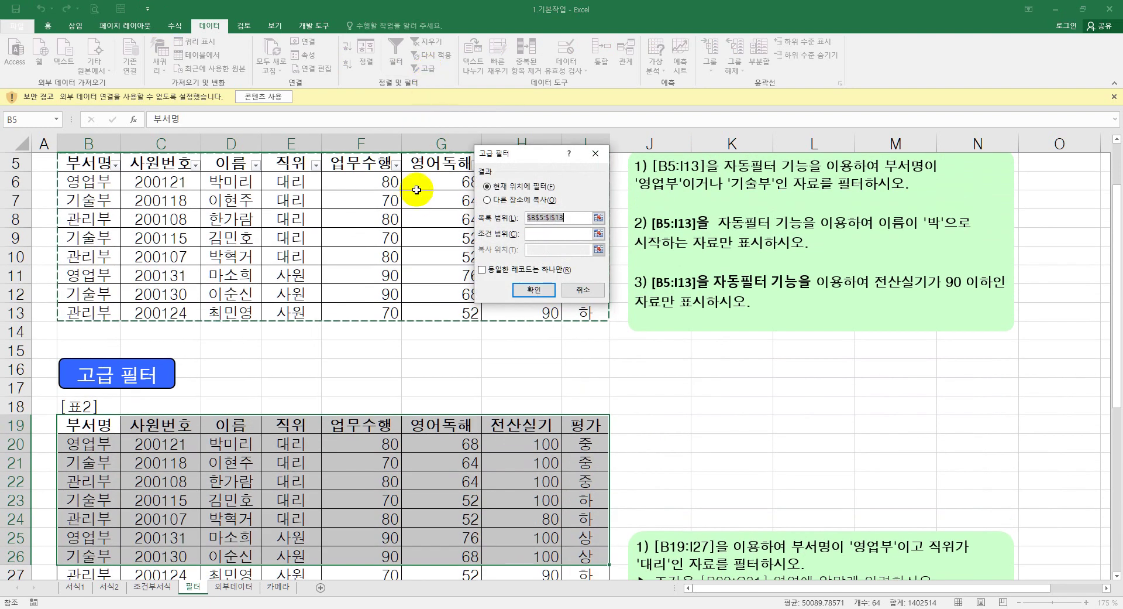
Start an advanced filter on 표2 with list range B19:I27 and criteria range B29:C30
drag(101, 427, 587, 533)
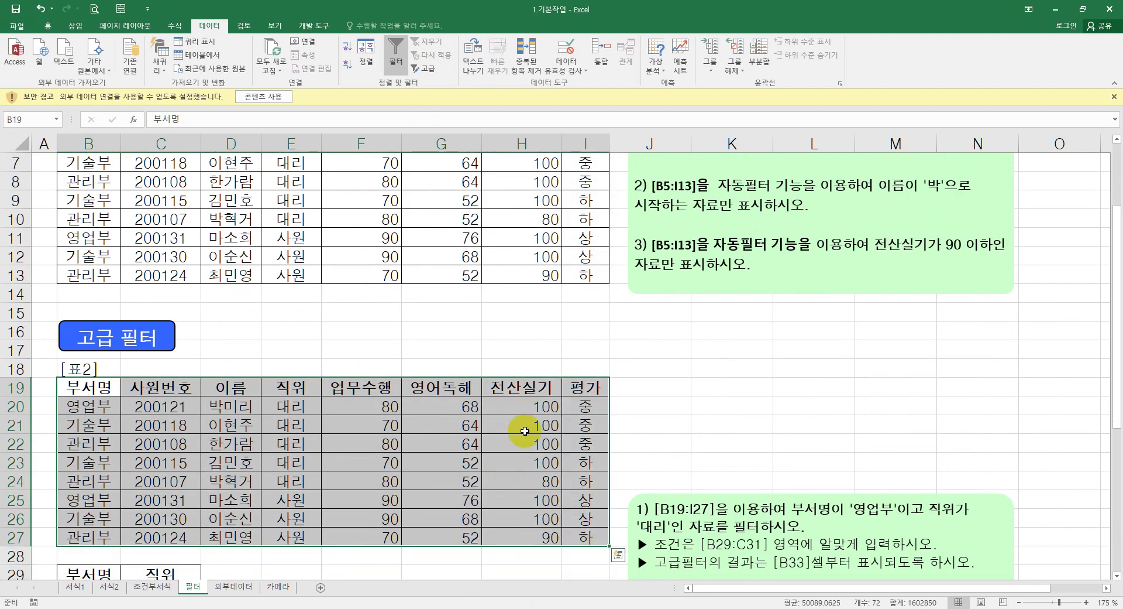
click(425, 69)
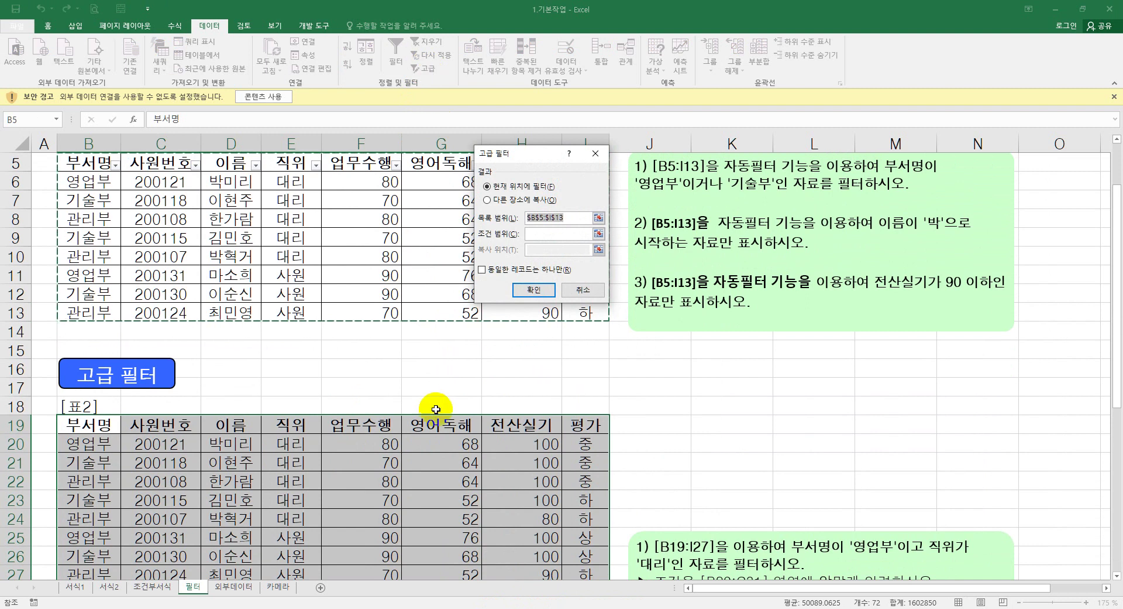
scroll(436, 407, down, 2)
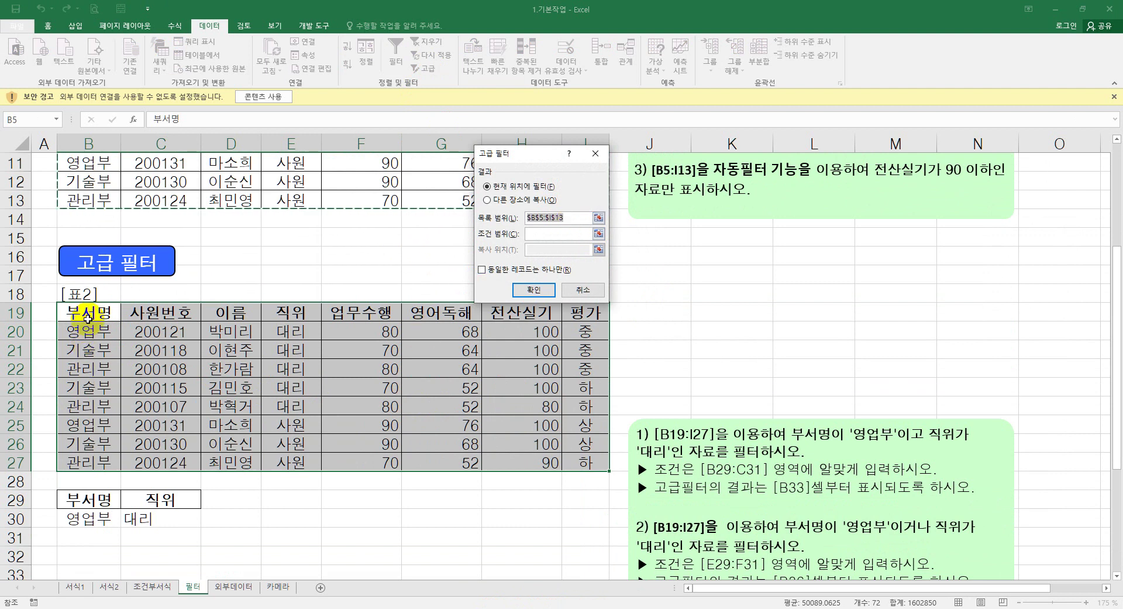
drag(82, 311, 568, 464)
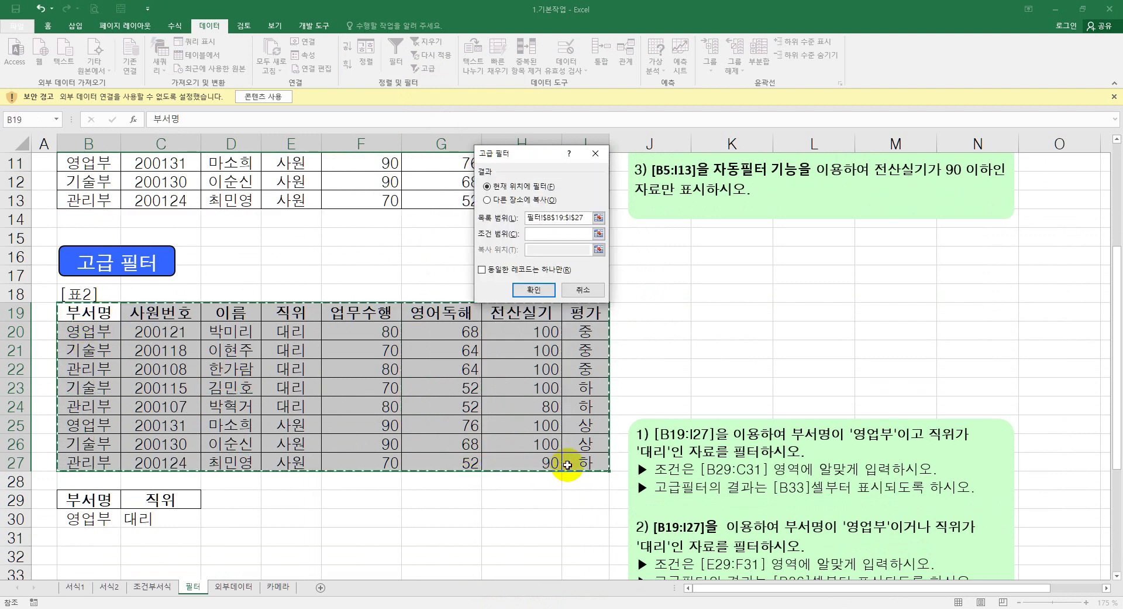
click(538, 237)
drag(88, 497, 164, 518)
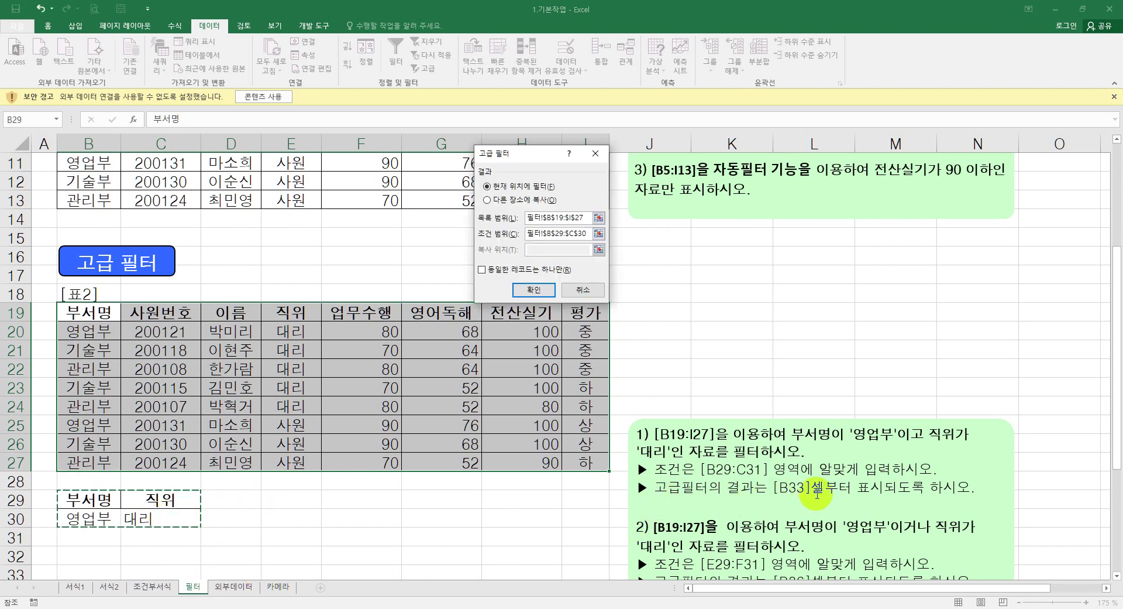
Set the advanced filter to copy its results to another location starting at B33, and run it
click(488, 200)
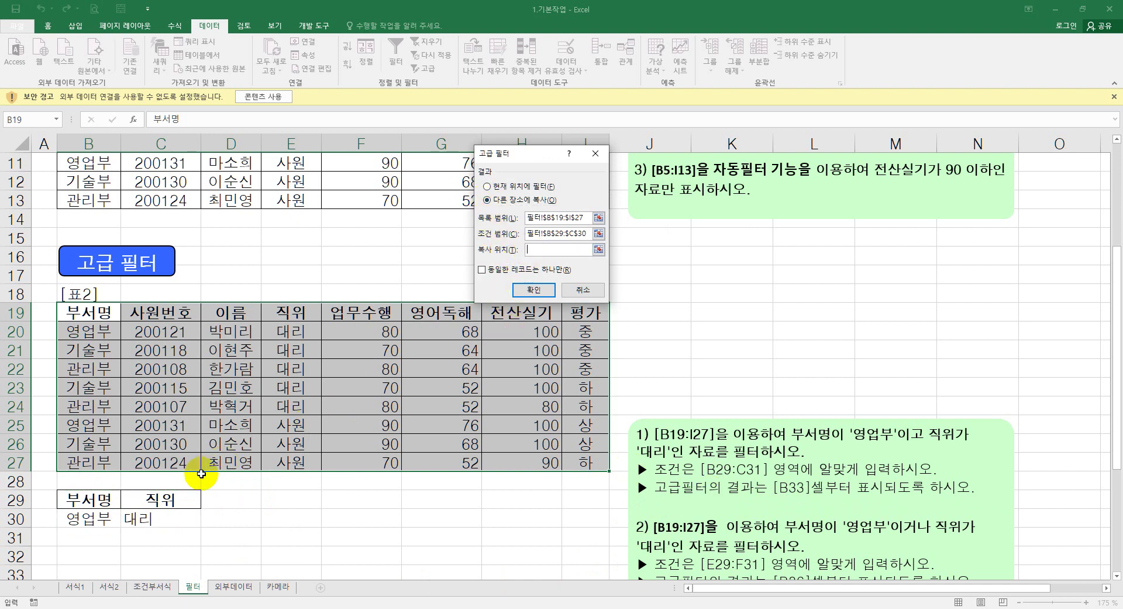
scroll(146, 498, down, 1)
click(85, 518)
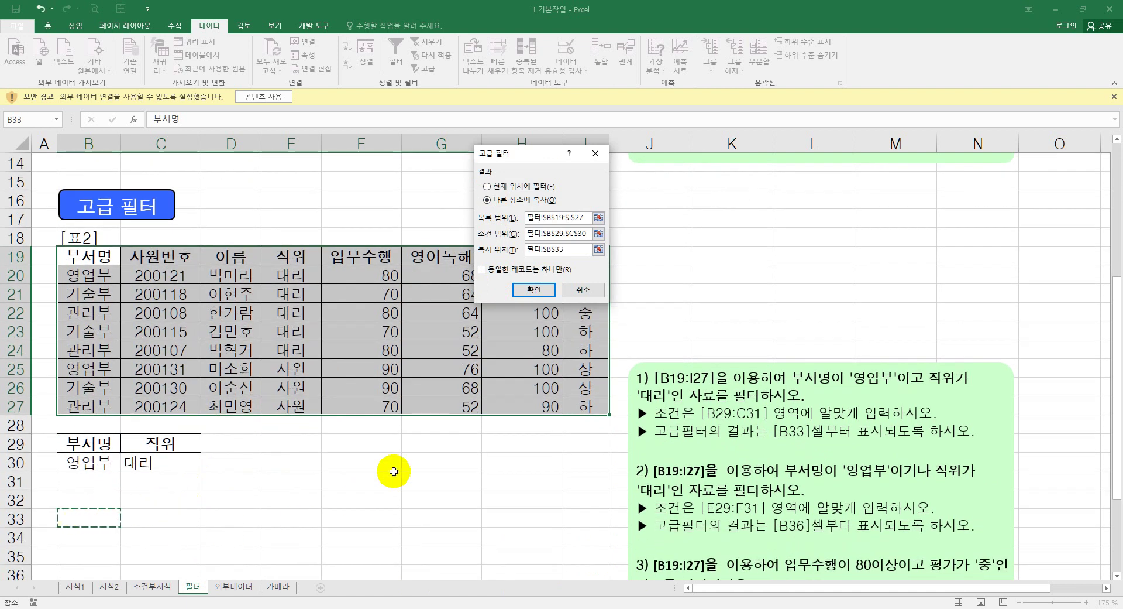
click(534, 290)
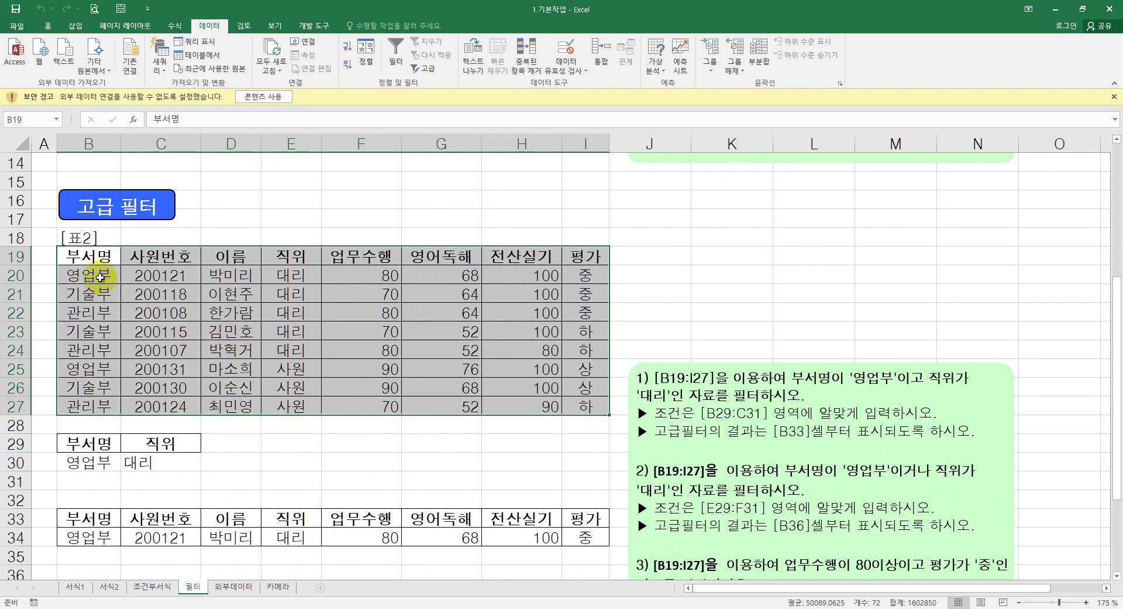
Examine the 영업부 rows of 표2, the criteria range B29:C30 and the empty area from E29 for the second task's criteria
click(243, 275)
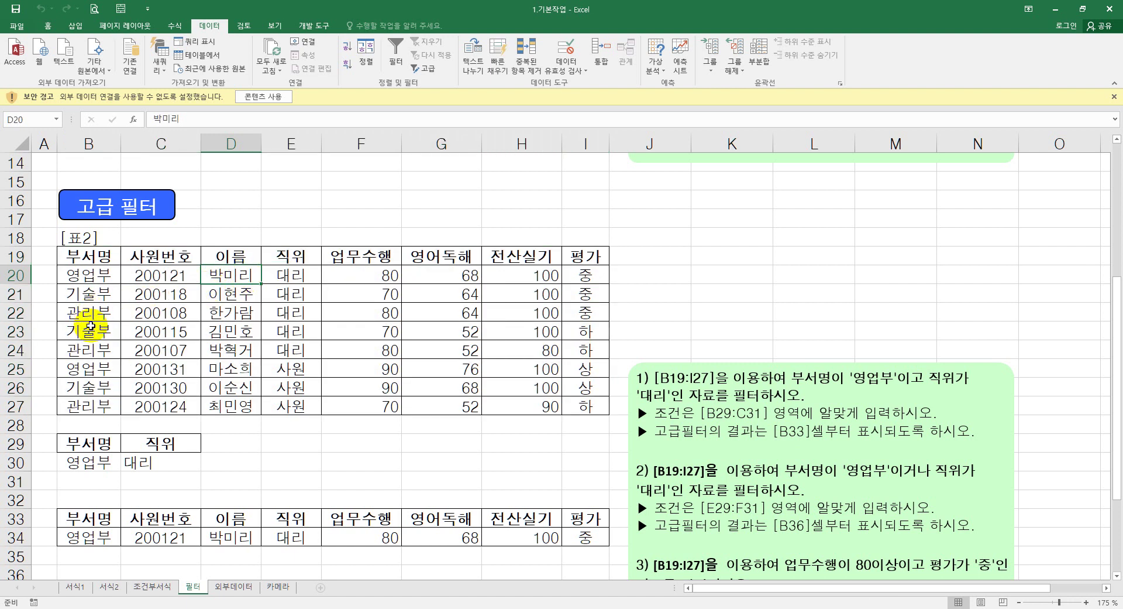
ctrl+click(242, 368)
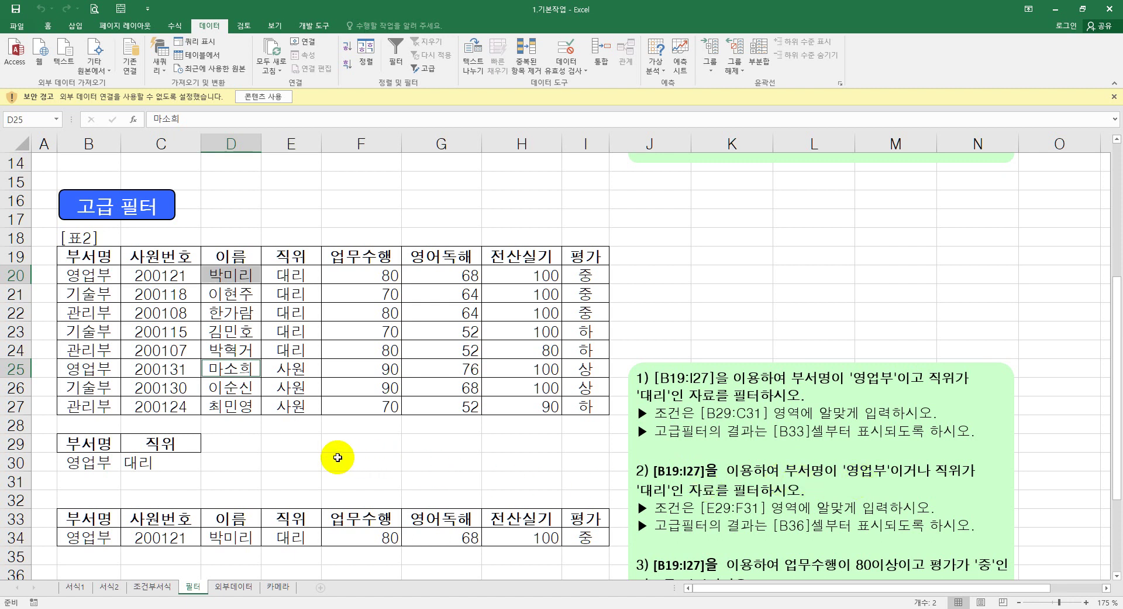
click(303, 440)
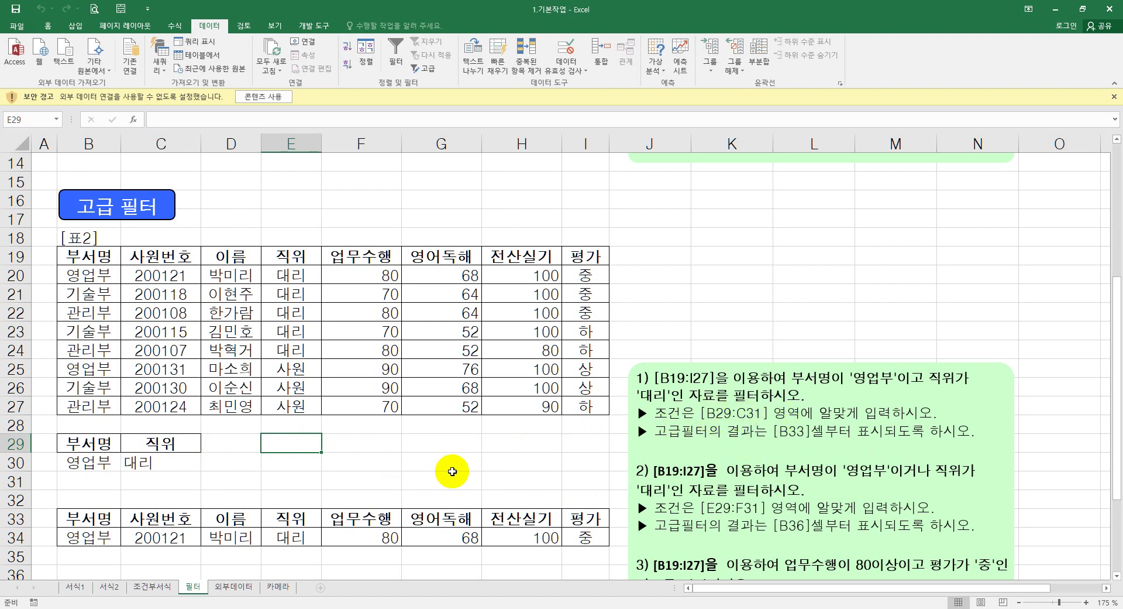
click(253, 462)
drag(81, 443, 163, 479)
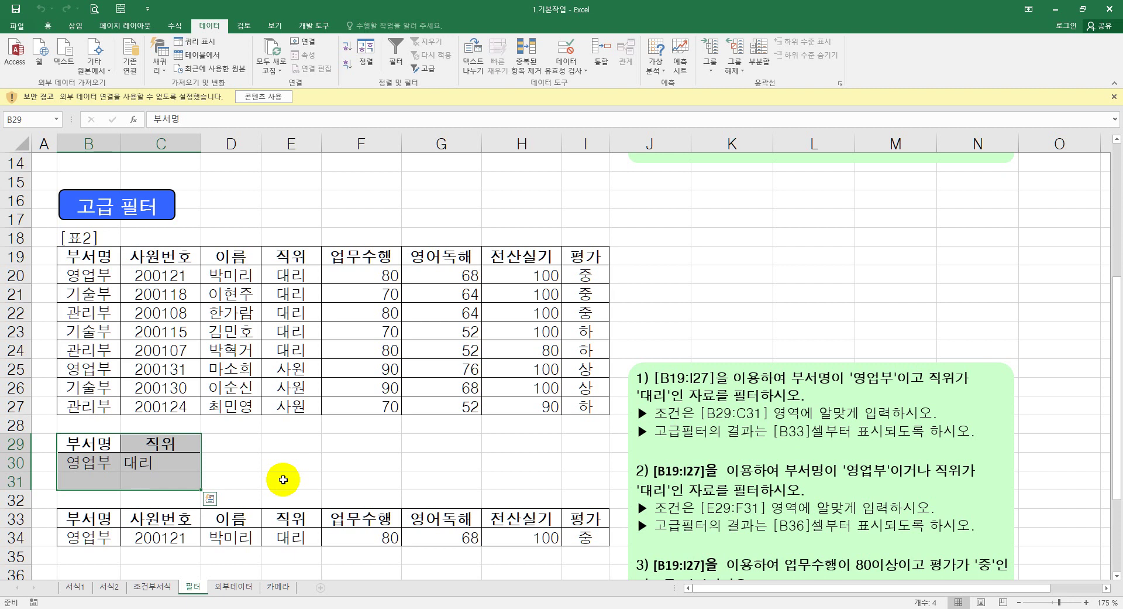
drag(92, 440, 176, 460)
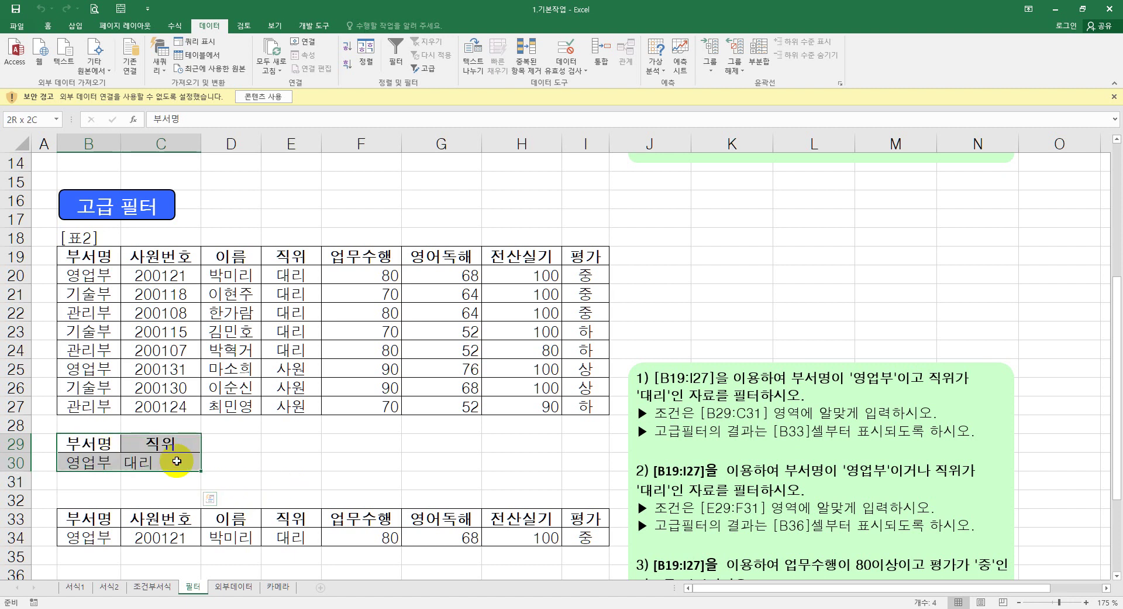
drag(94, 439, 183, 463)
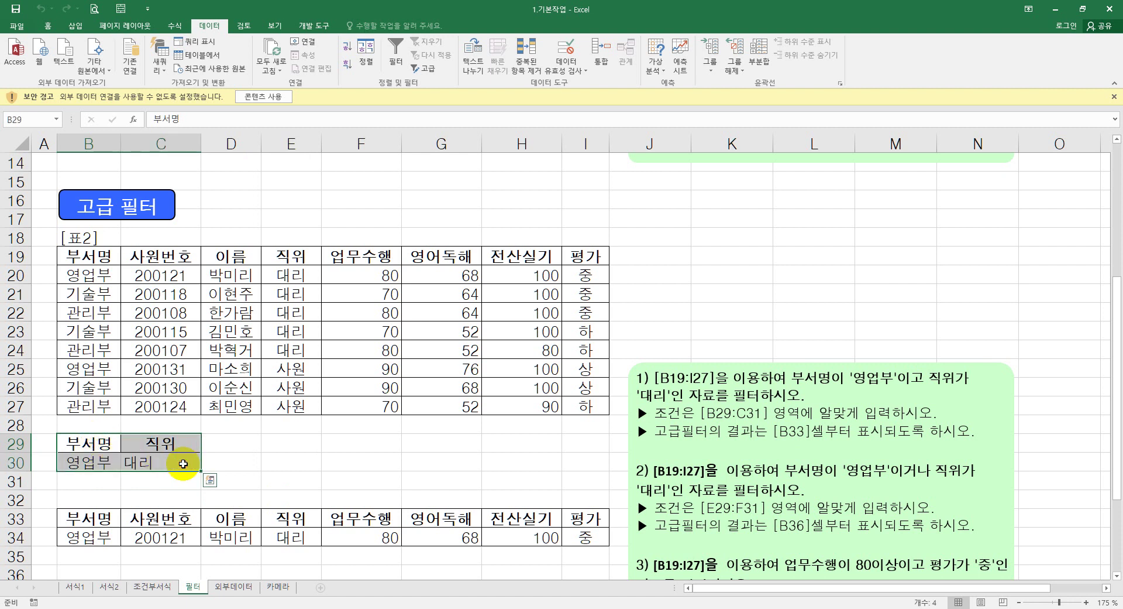
drag(91, 442, 195, 459)
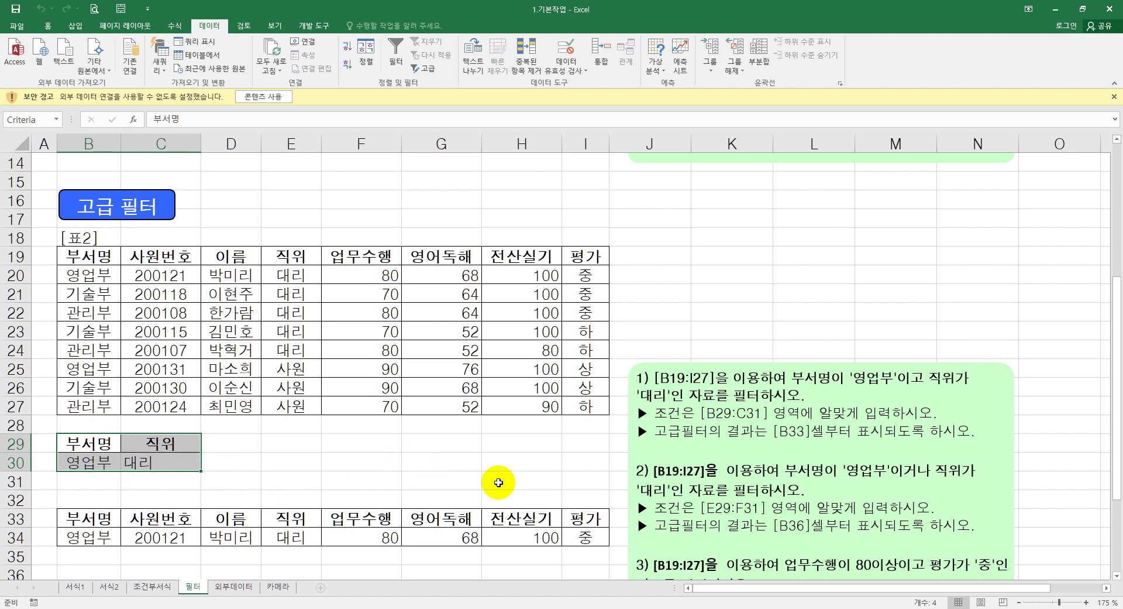
click(280, 442)
drag(280, 442, 348, 475)
drag(296, 440, 502, 484)
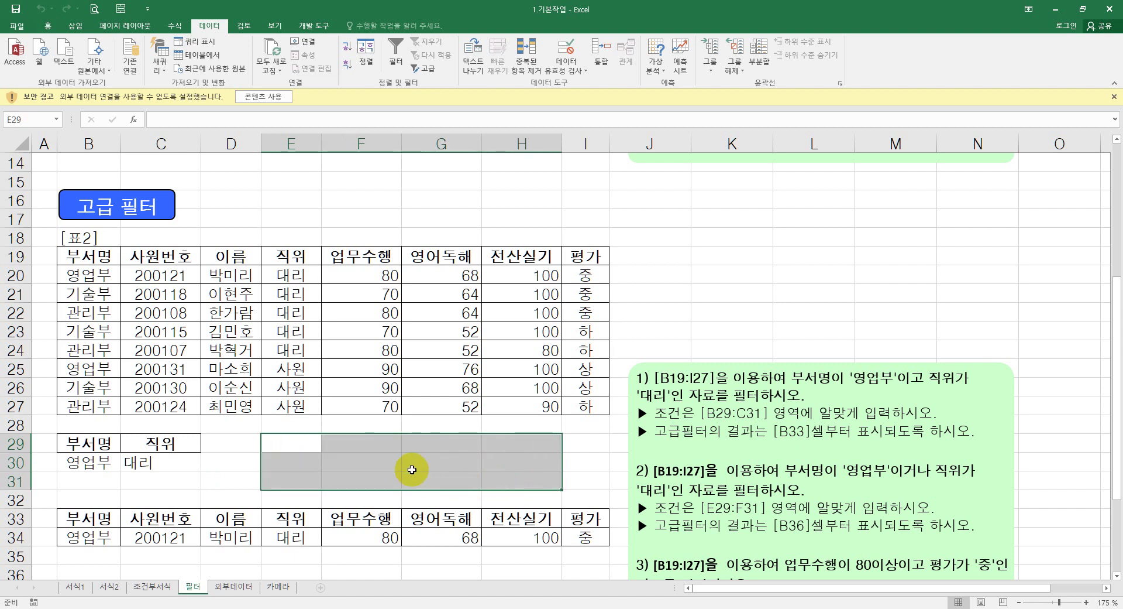
click(304, 445)
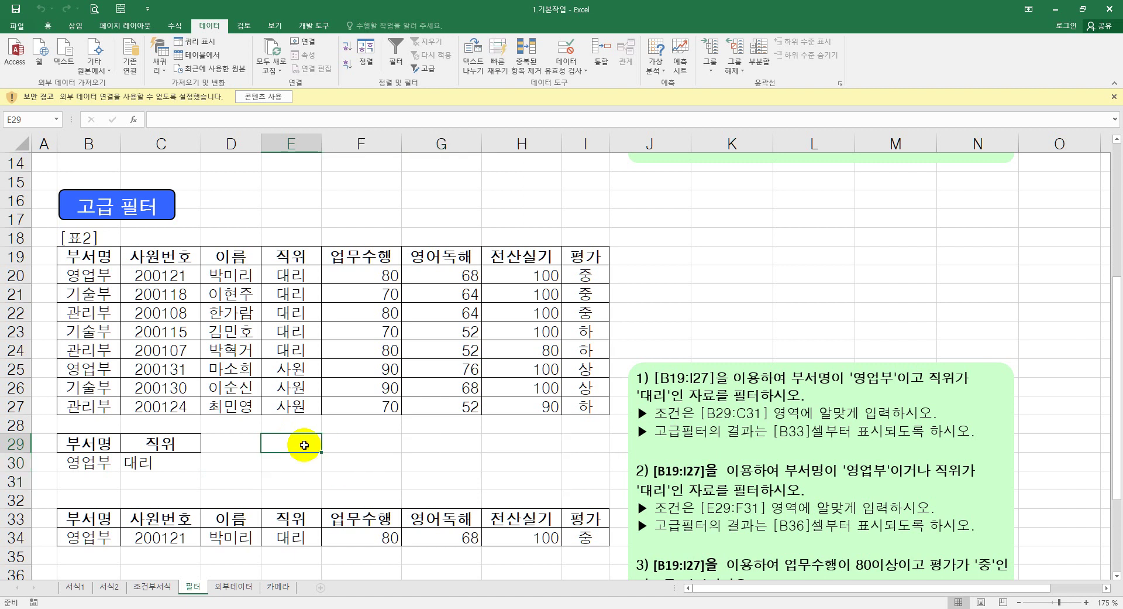
drag(299, 444, 425, 482)
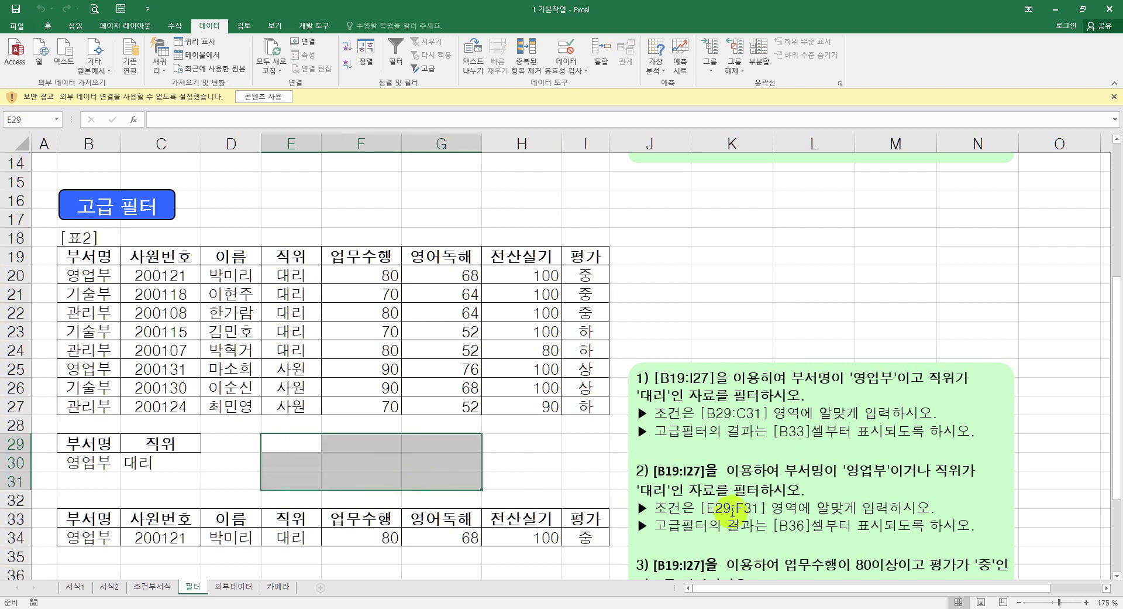
click(451, 465)
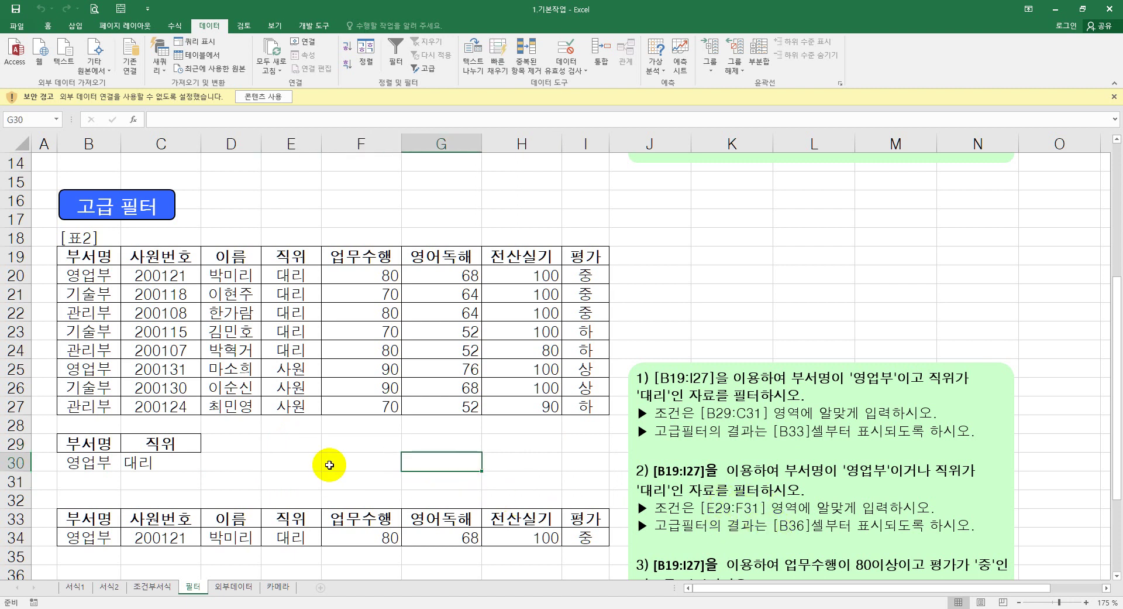
Copy the 부서명 and 직위 criteria headings from B29:C29 to E29:F29 for the second advanced filter
click(300, 444)
drag(101, 442, 153, 444)
key(ctrl+c)
click(297, 443)
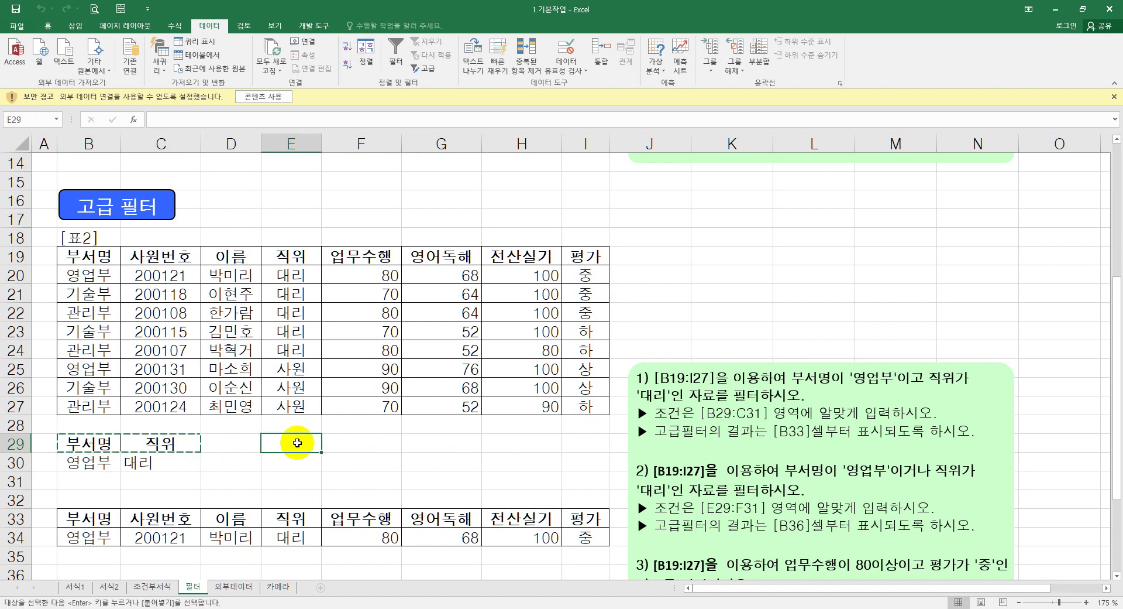
key(ctrl+v)
click(302, 465)
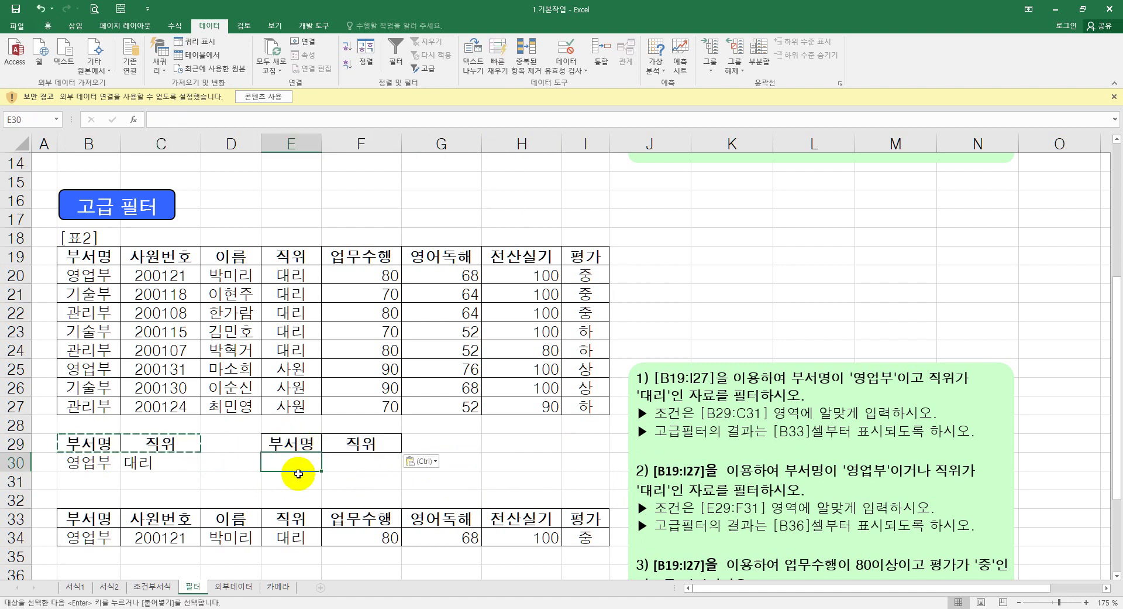
Enter the OR criteria on separate rows: 영업부 in E30 under 부서명 and 대리 in F31 under 직위
text(영ㅇ)
text(부)
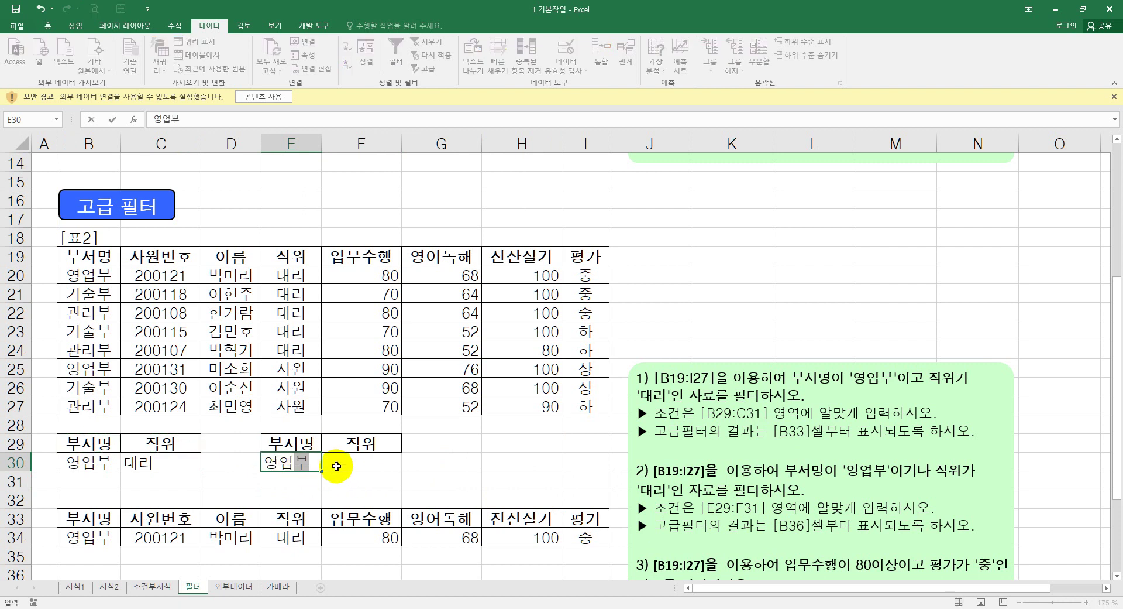
click(358, 479)
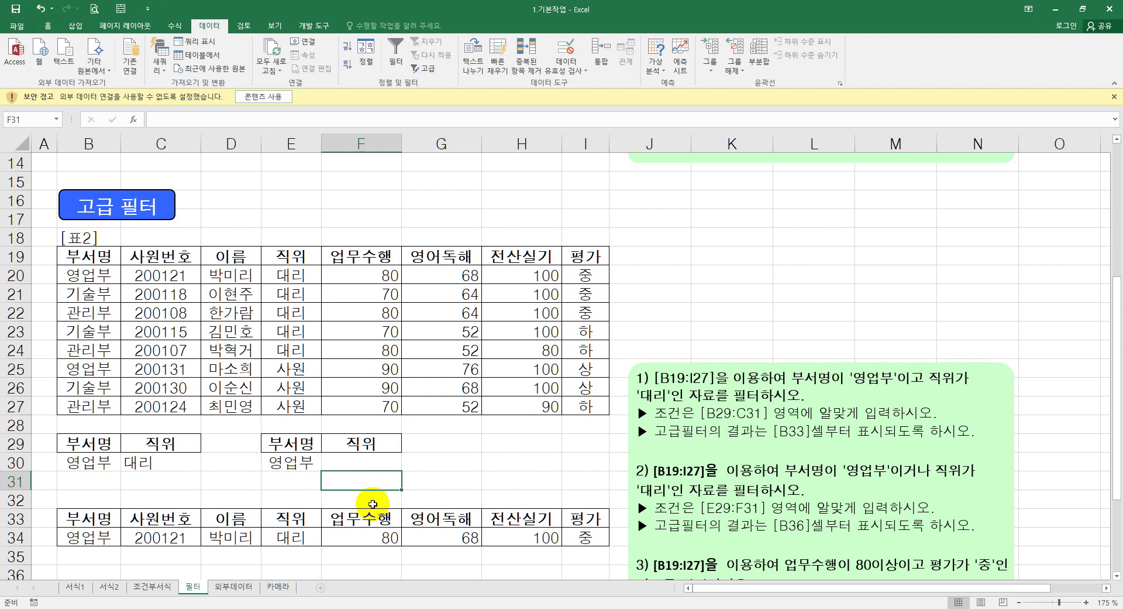
text(대리)
key(Return)
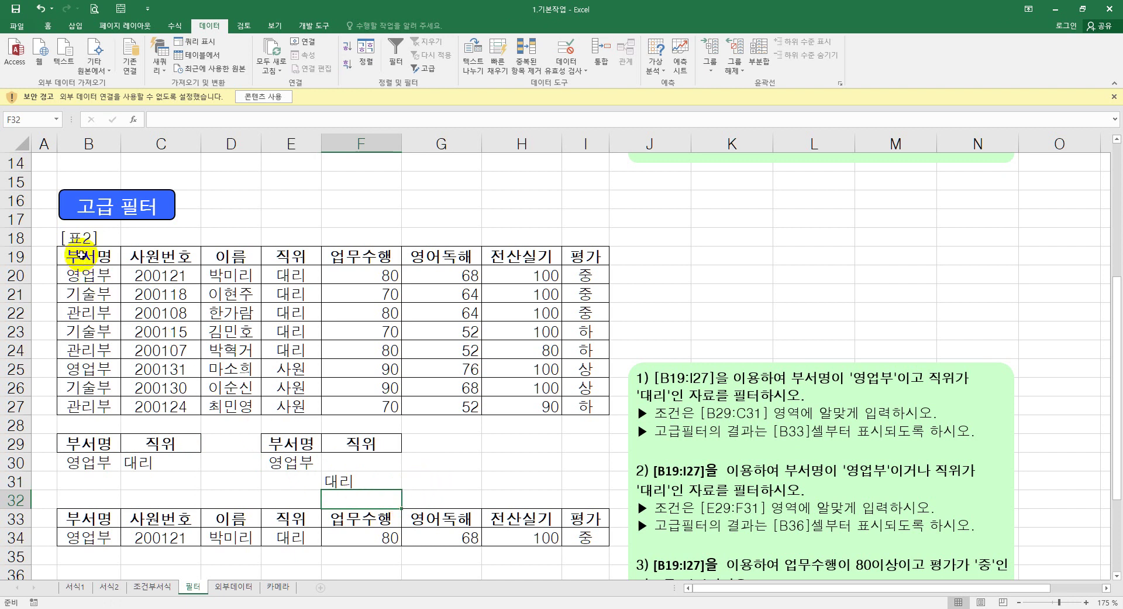
Start an advanced filter on 표2 with list range B19:I27 and criteria range E29:F31
click(99, 255)
drag(98, 256, 585, 404)
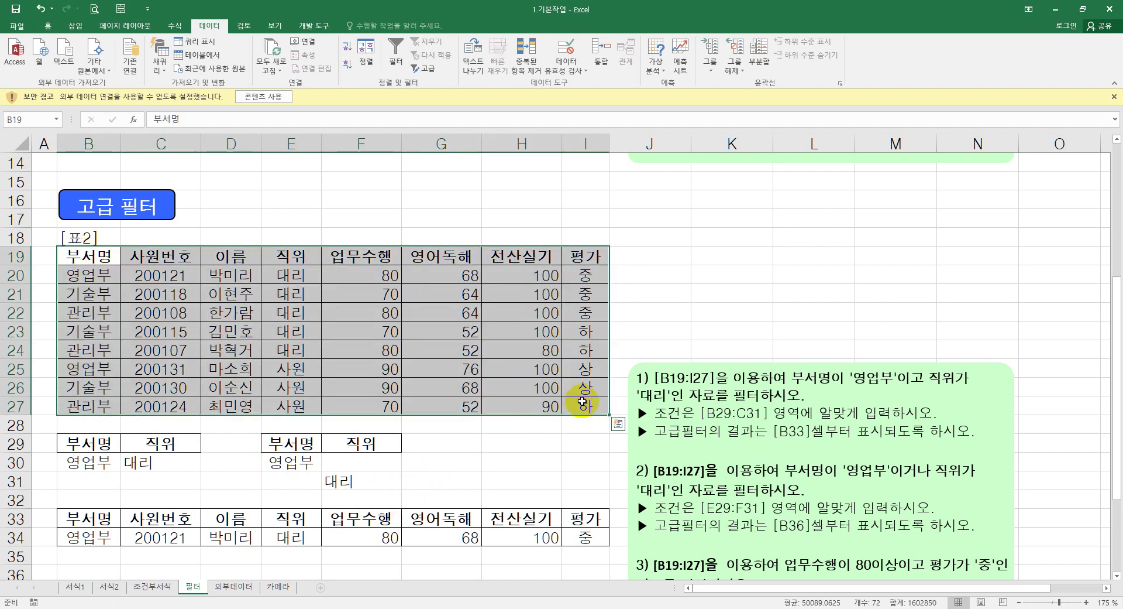
click(429, 72)
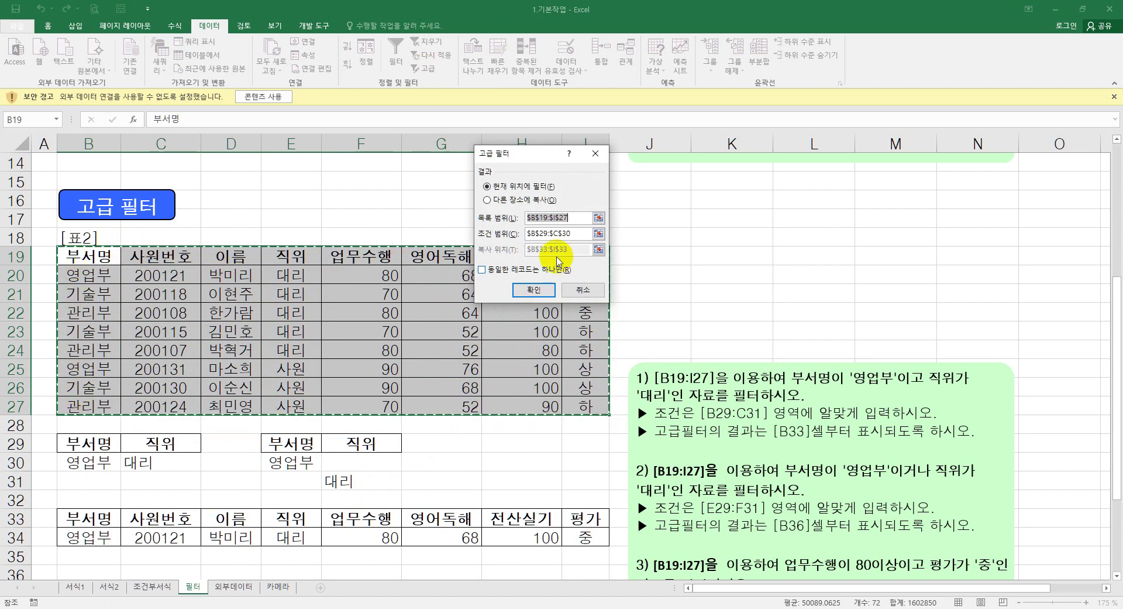
drag(576, 233, 499, 232)
drag(280, 445, 366, 487)
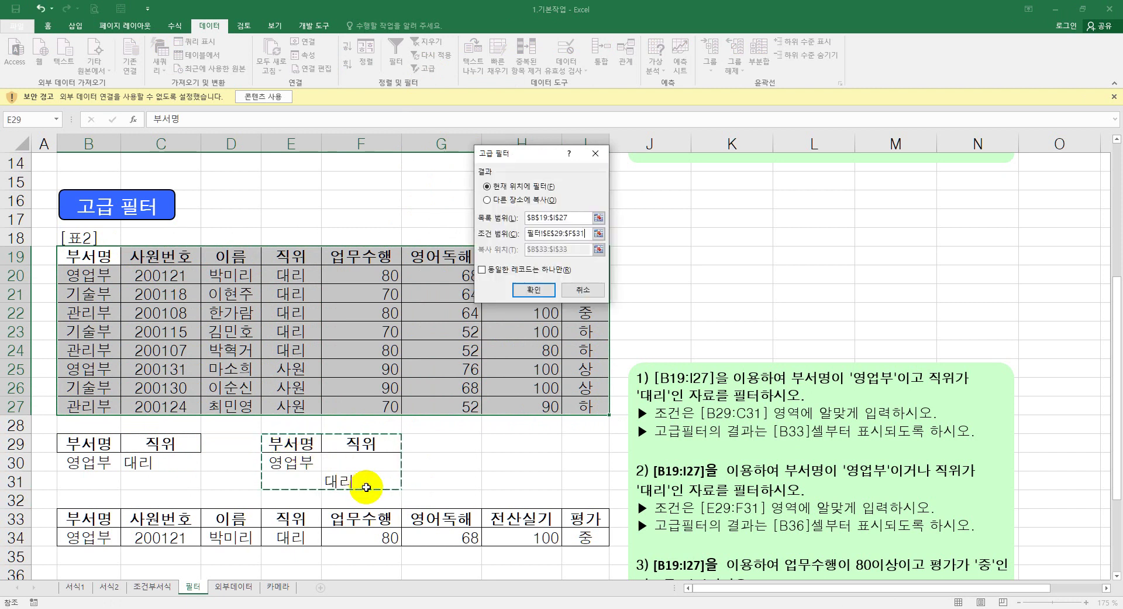
Set the advanced filter to copy its results to another location starting at B36, and run it
click(515, 199)
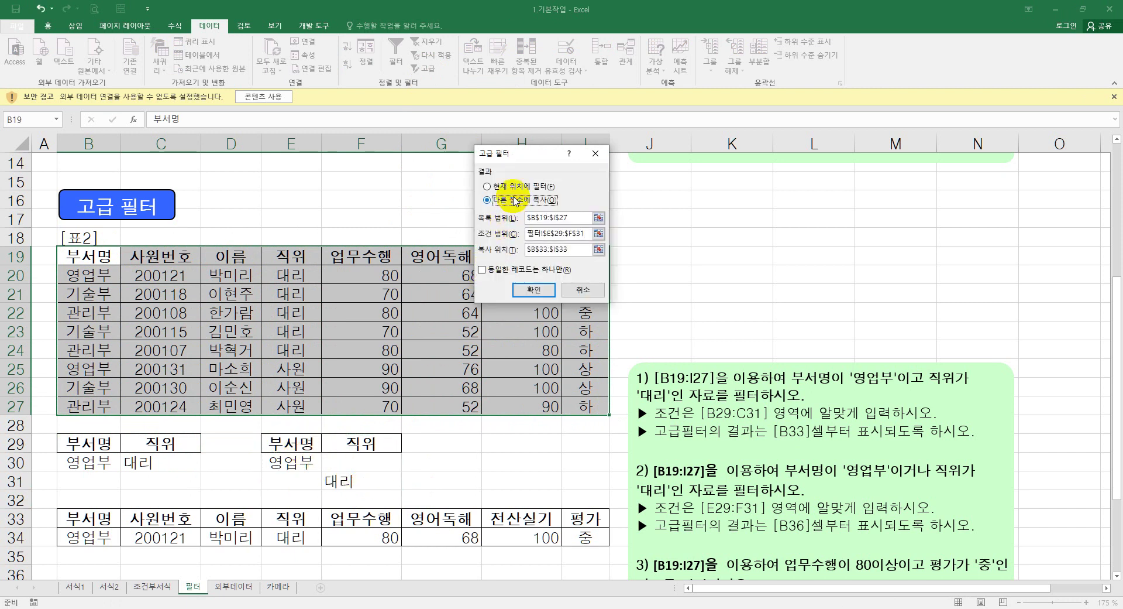
click(563, 248)
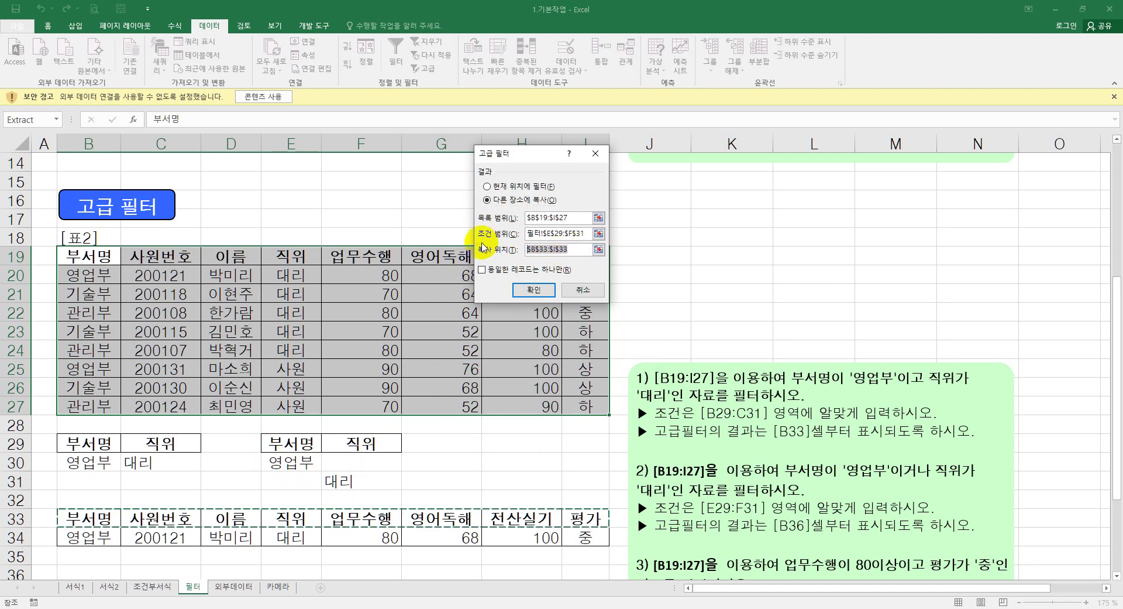
click(89, 572)
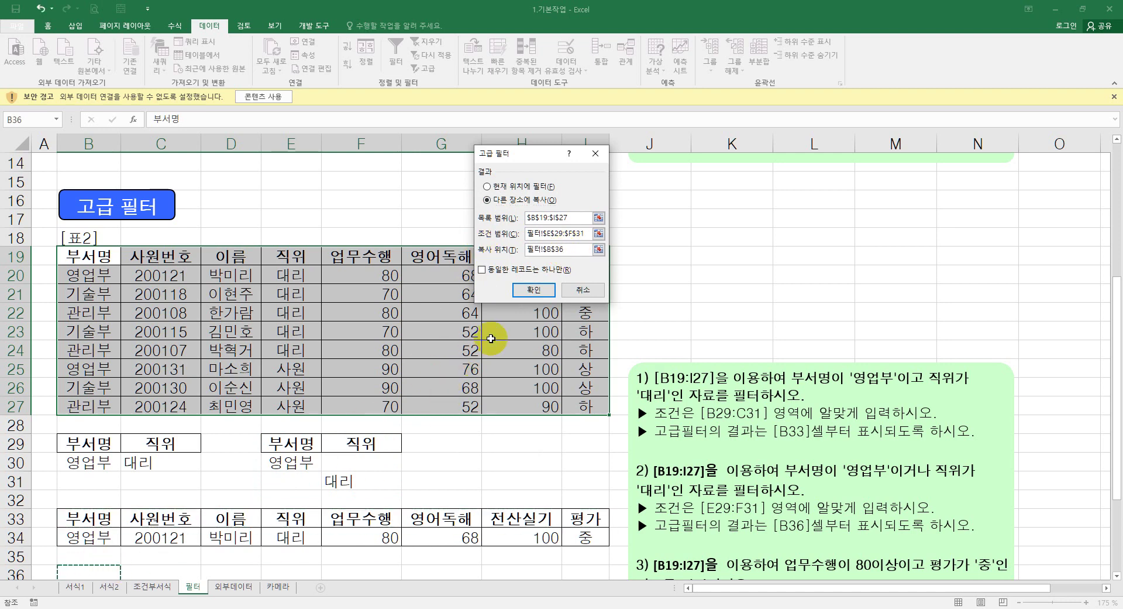
click(533, 290)
scroll(445, 392, down, 3)
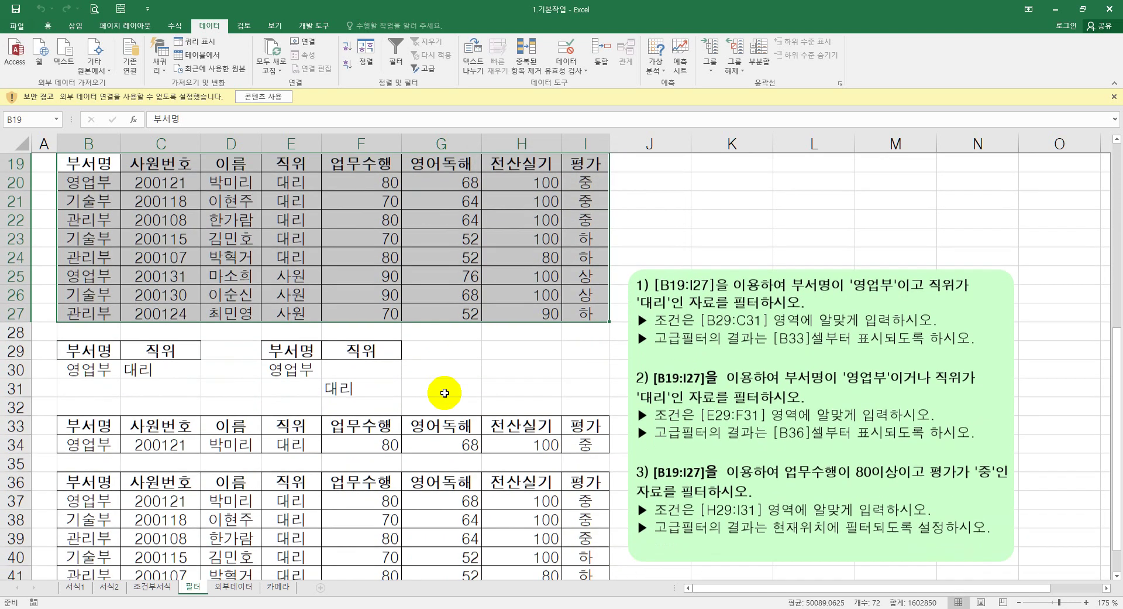
Examine the 직위 values and the last record of the results below B36, and compare them with the criteria in E29:F31
drag(291, 425, 292, 499)
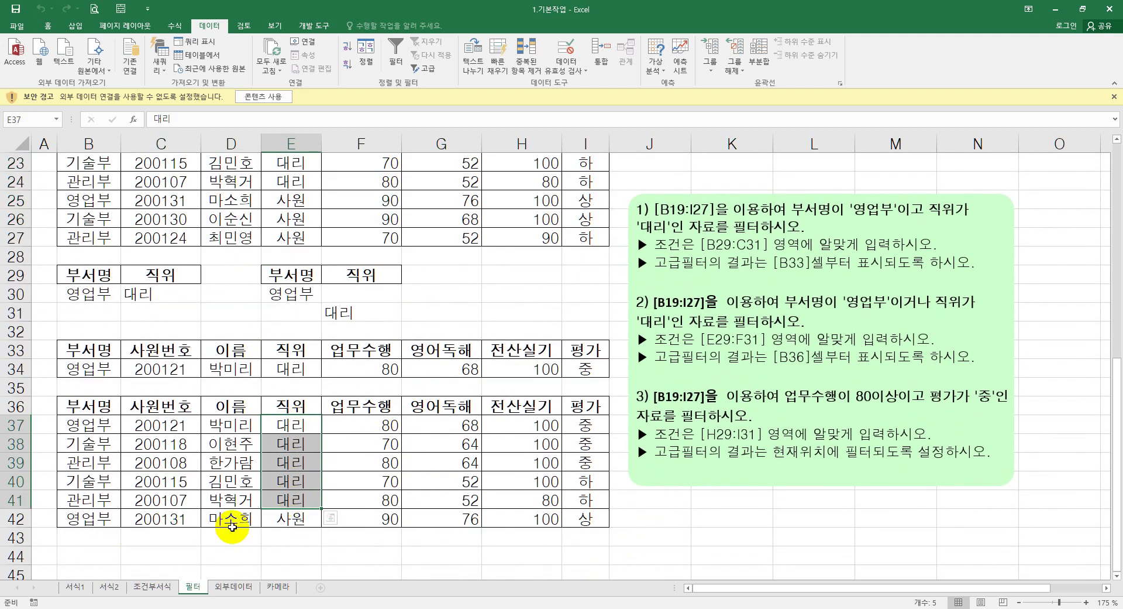
click(245, 517)
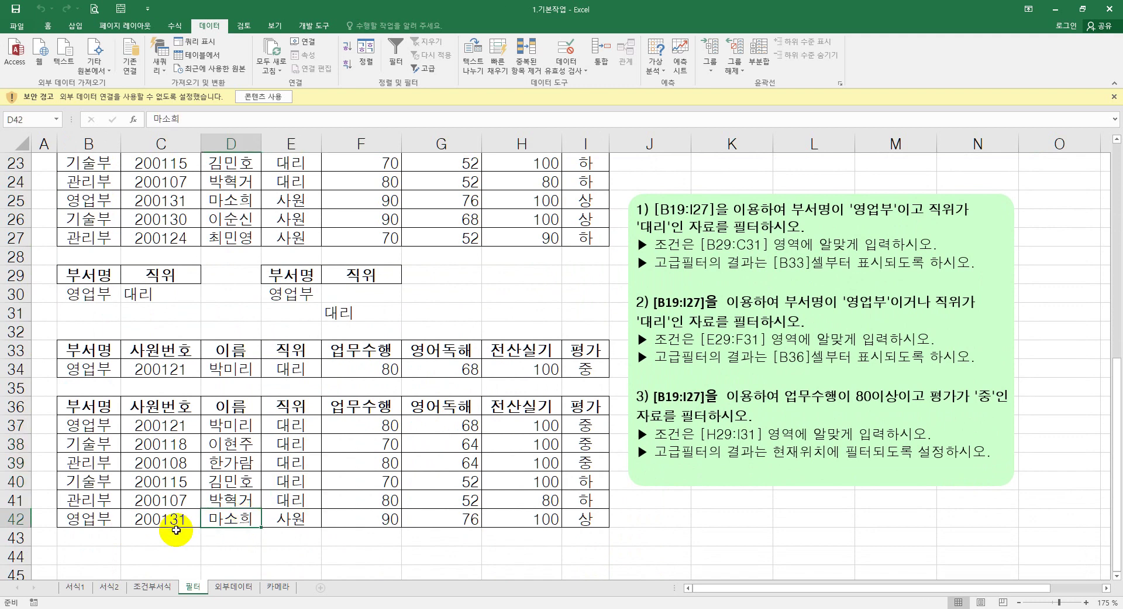
scroll(409, 391, up, 2)
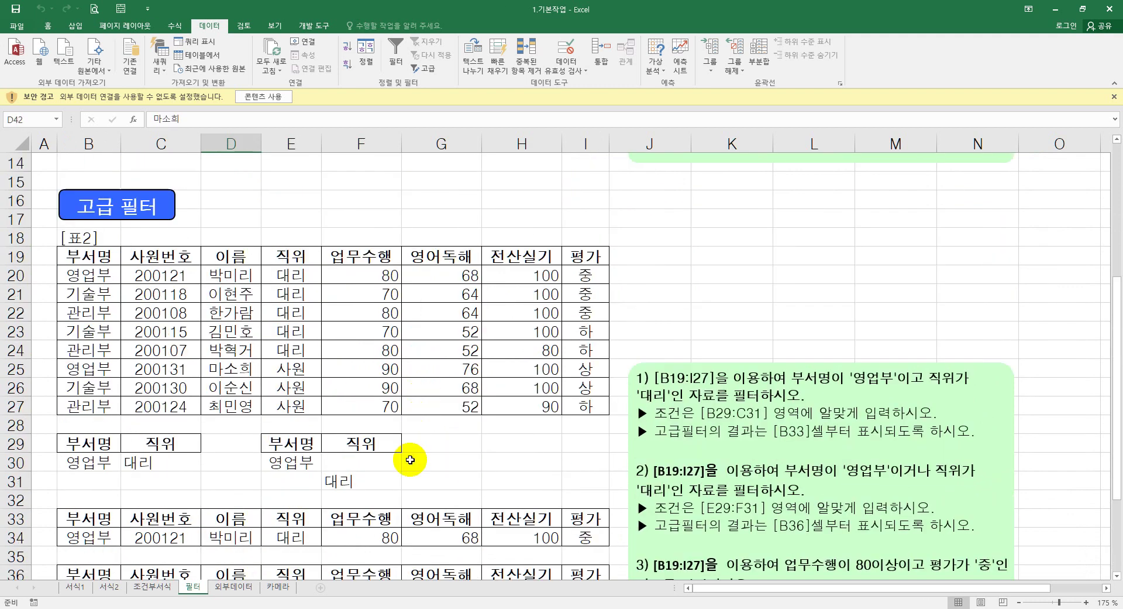
drag(290, 387, 292, 408)
drag(354, 387, 356, 422)
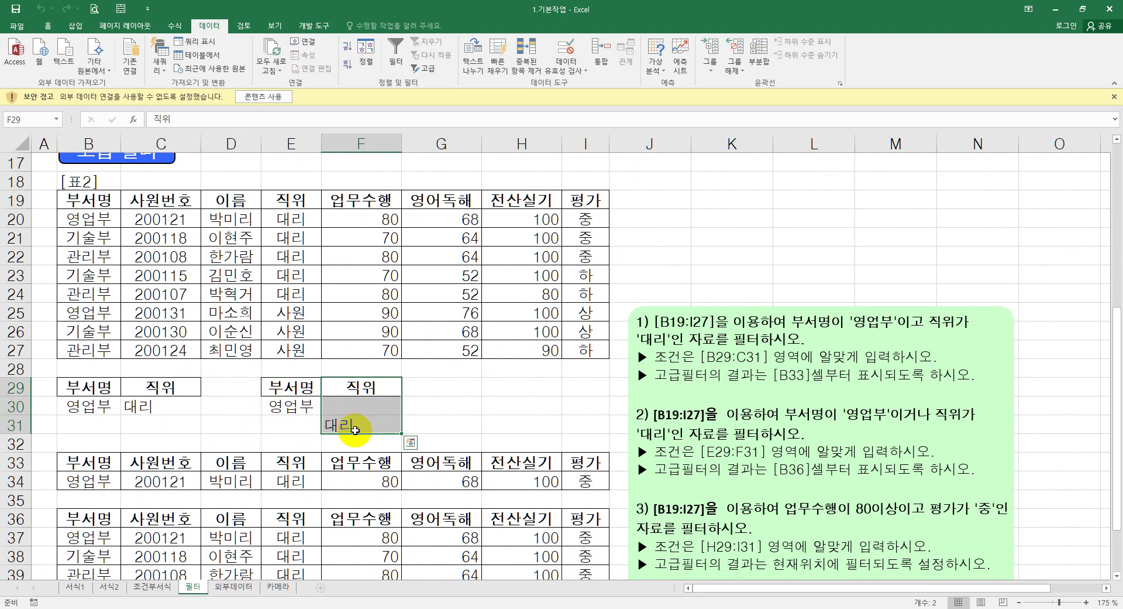
Copy the 업무수행 and 평가 headings from F19 and I19 of 표2 to H29:I29 for the third advanced filter
click(519, 387)
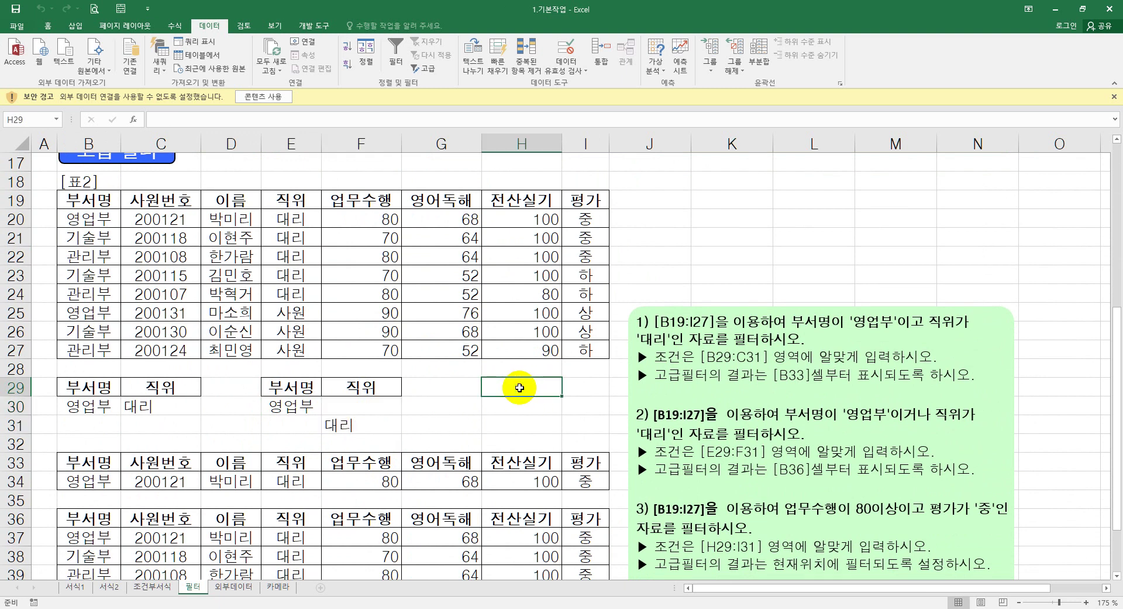
click(355, 203)
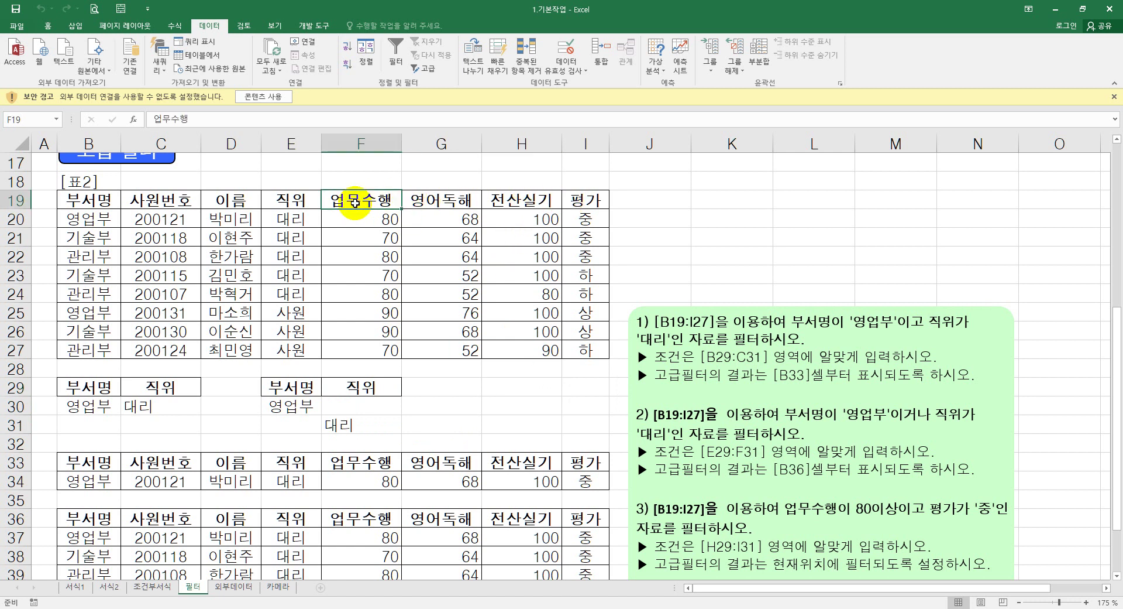
ctrl+click(585, 198)
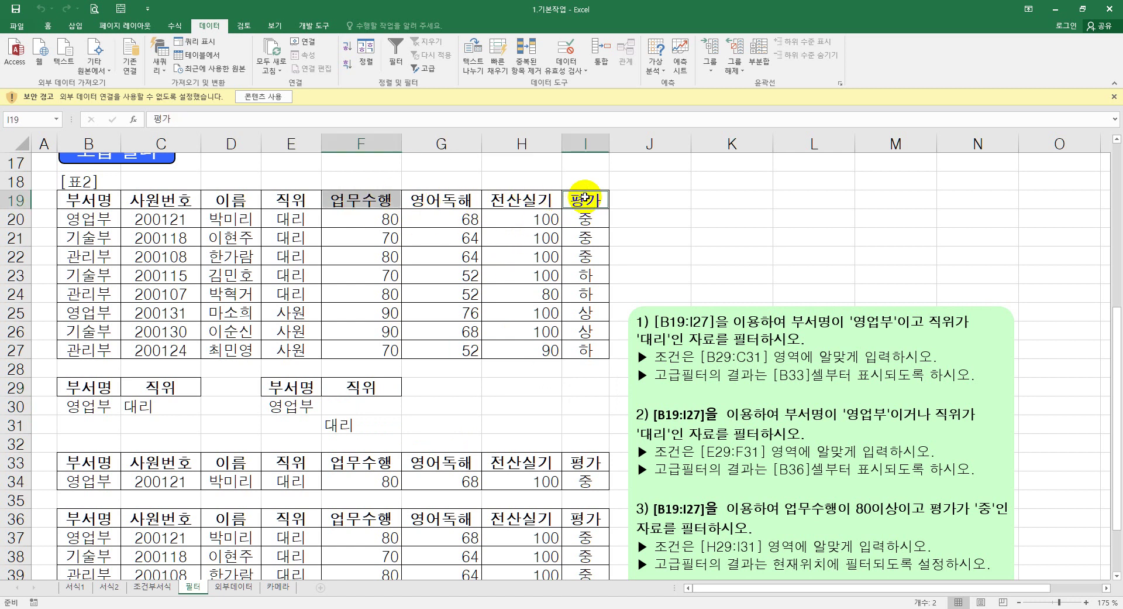
key(ctrl+c)
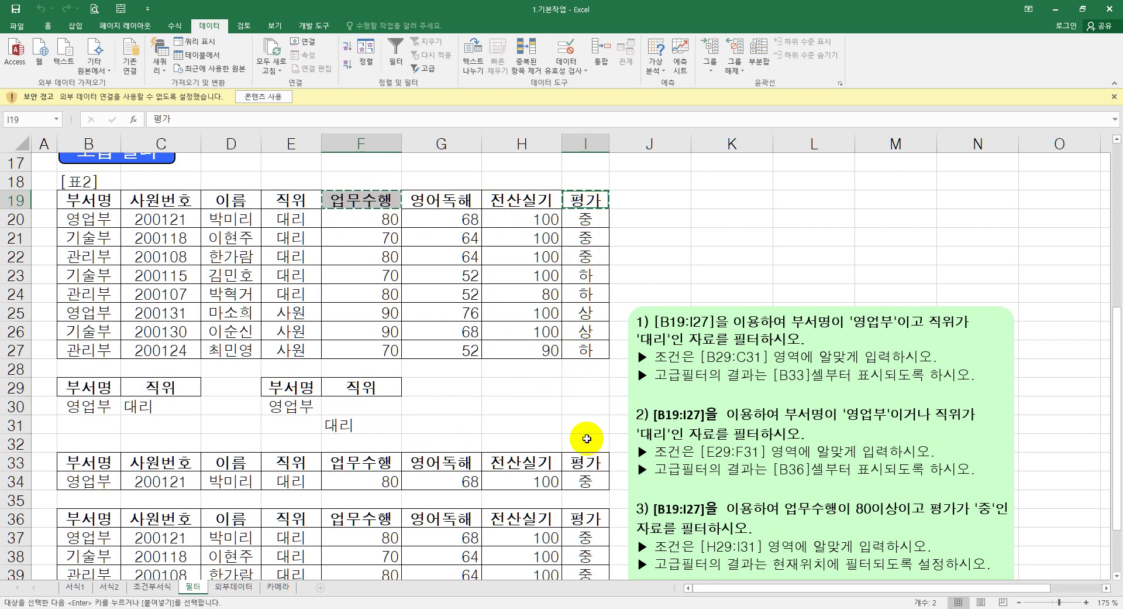
click(512, 385)
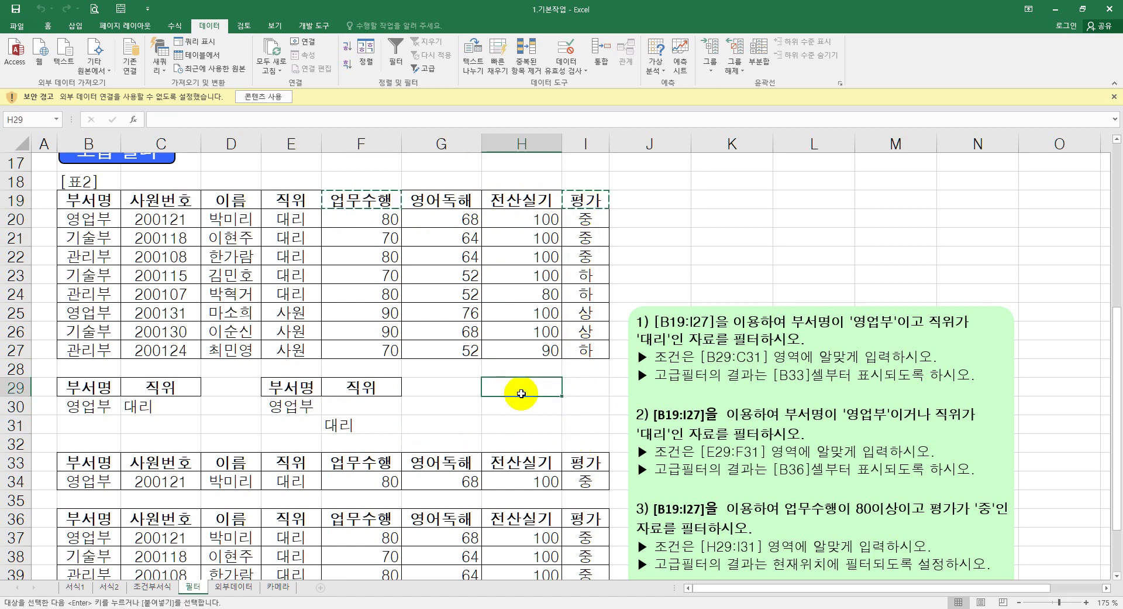
key(ctrl+v)
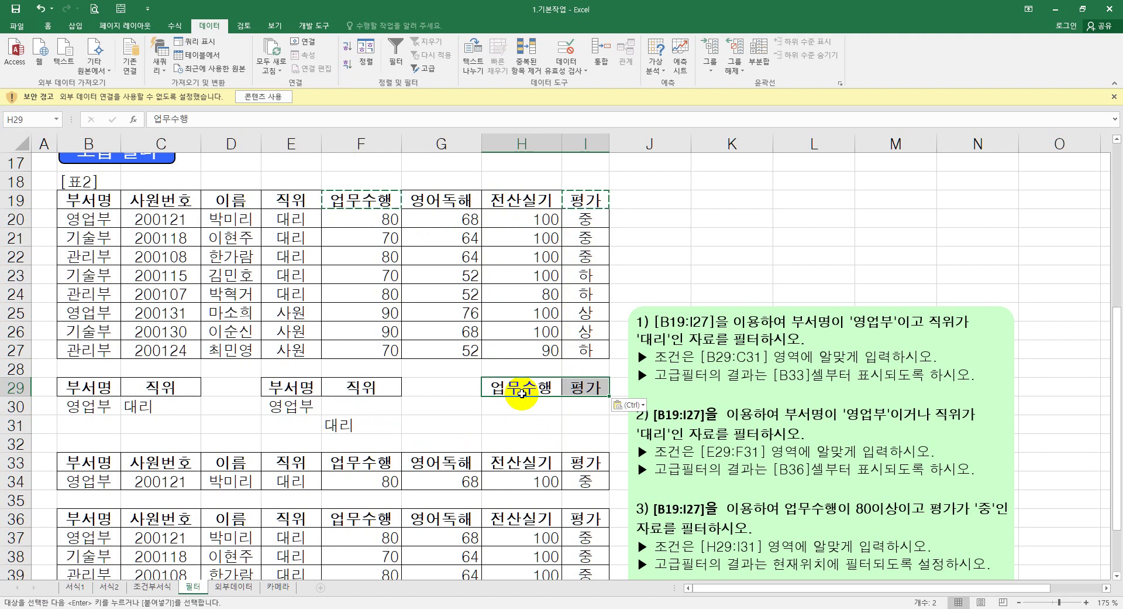
Enter the AND criteria on one row: >=80 in H30 under 업무수행 and 중 in I30 under 평가
click(518, 407)
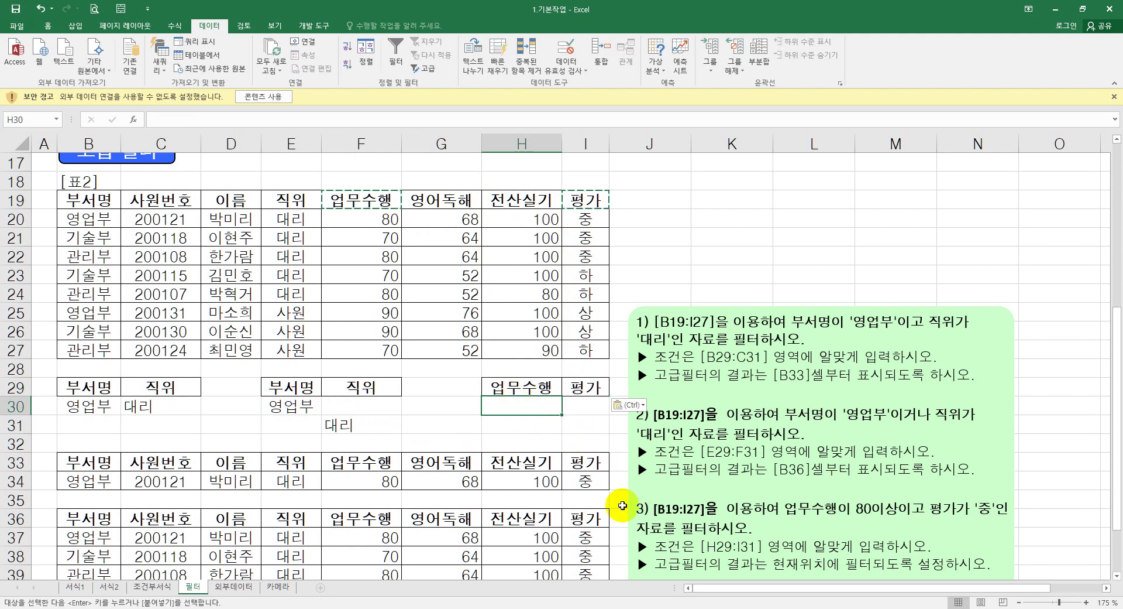
text(>=80)
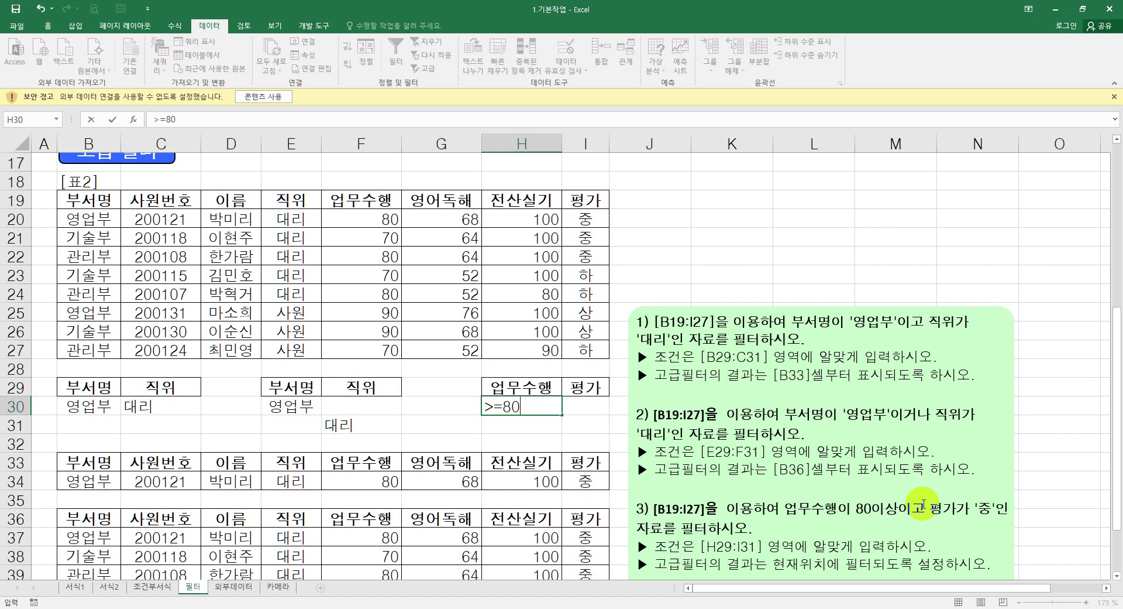
click(595, 407)
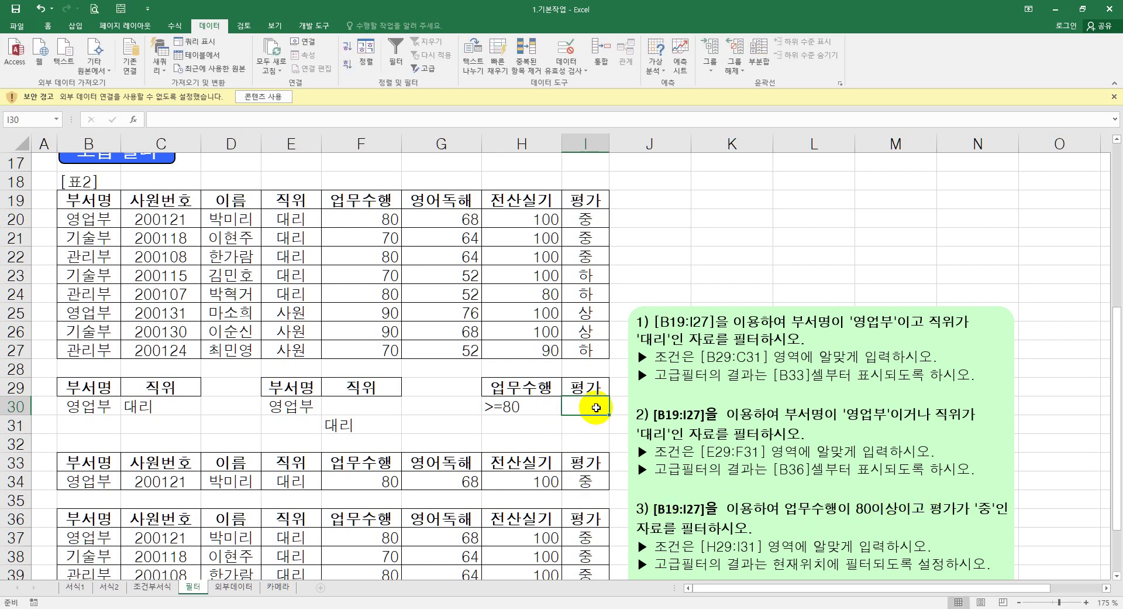
text(중)
key(Return)
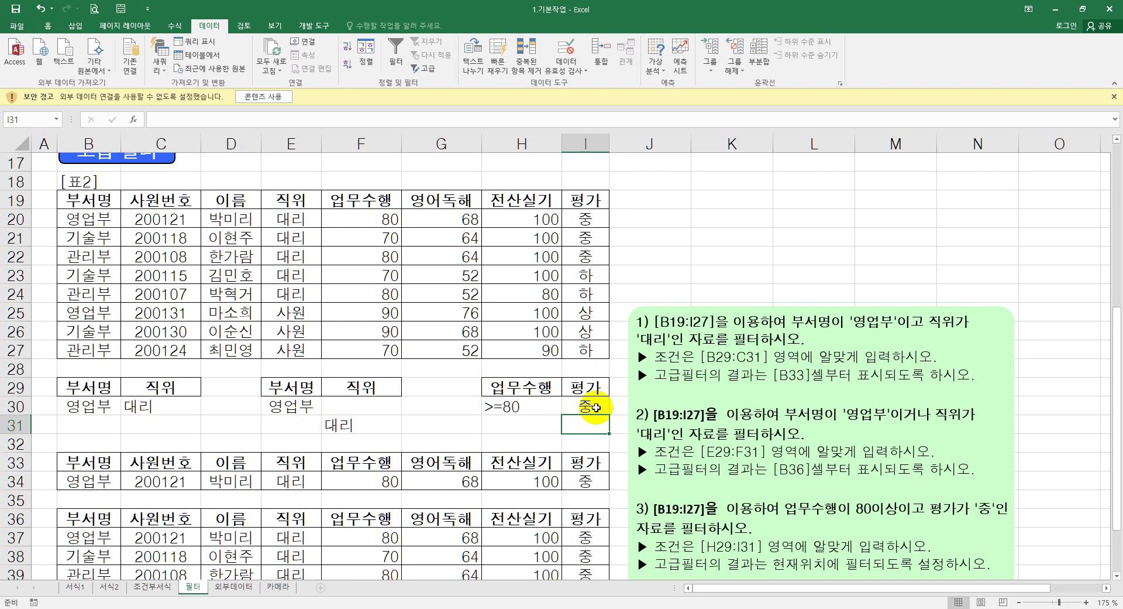
Run an advanced filter in place on 표2 with list range B19:I27 and criteria range H29:I30
drag(96, 200, 582, 345)
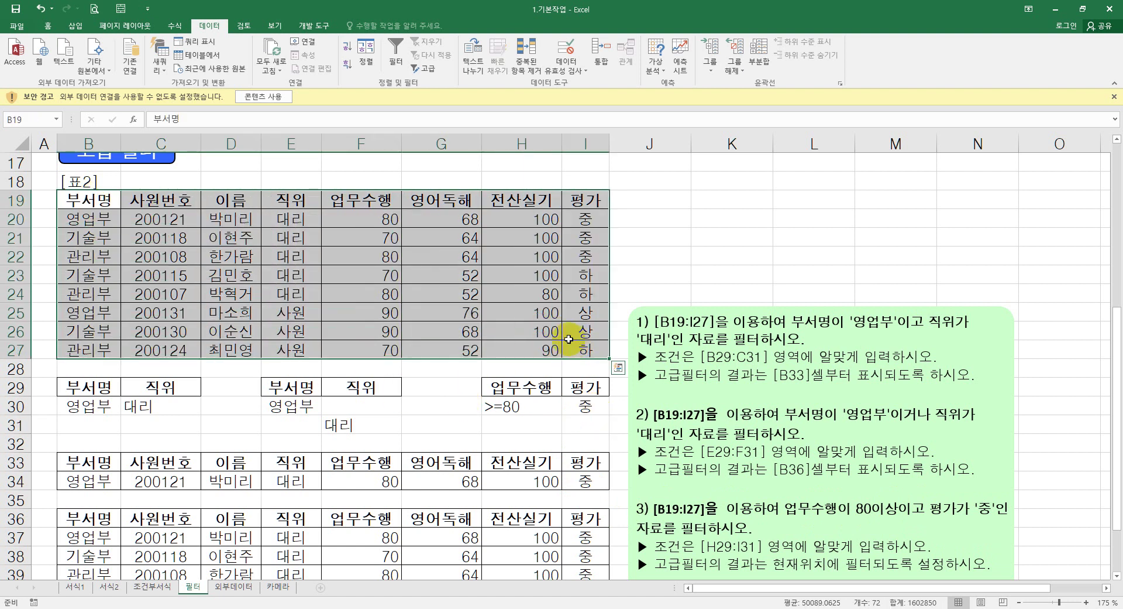
click(423, 68)
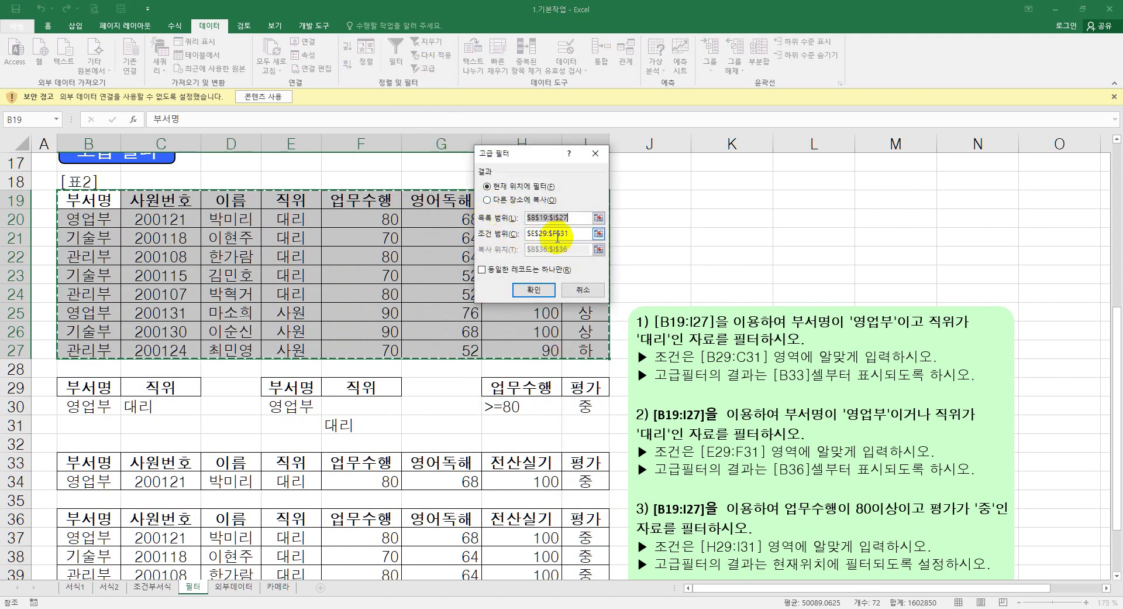
click(577, 235)
drag(515, 388, 571, 404)
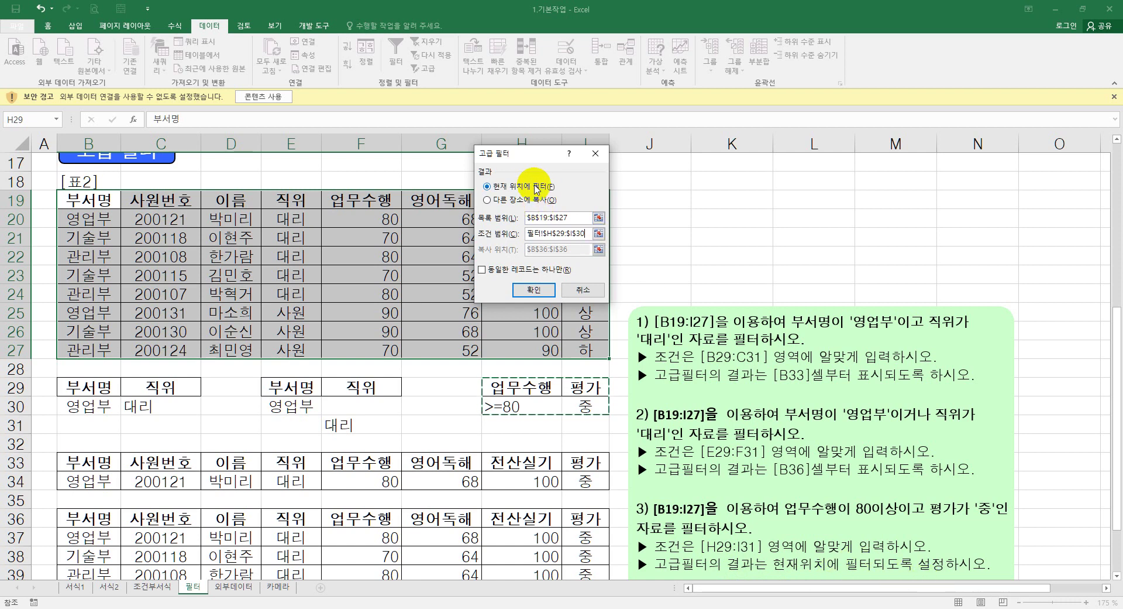
click(537, 289)
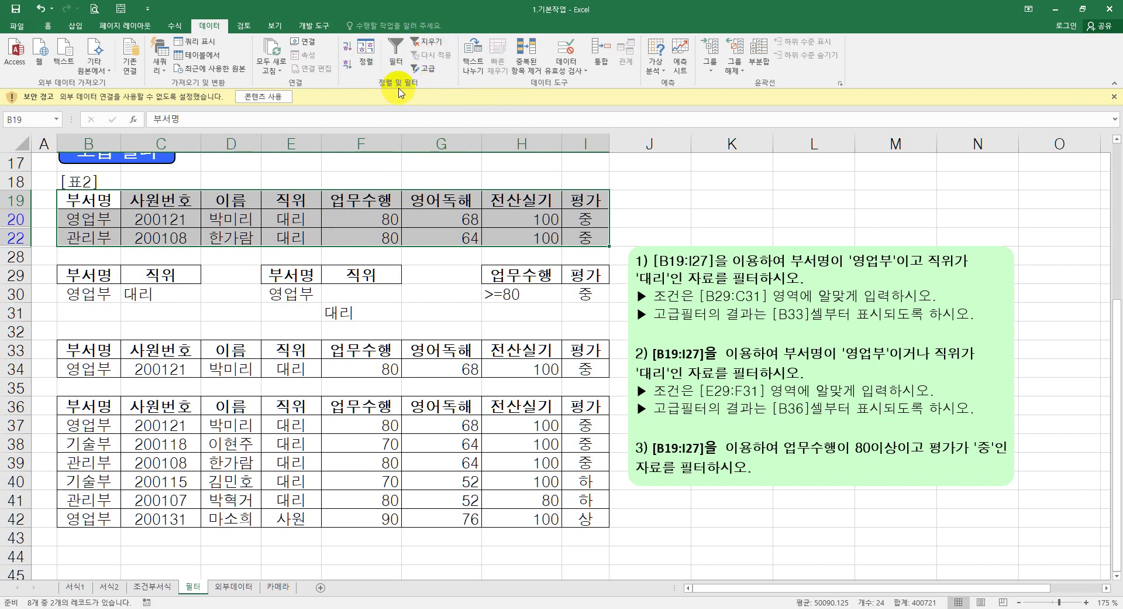
Clear the in-place advanced filter from 표2 to show all its records again
key(ctrl+2)
drag(406, 30, 451, 48)
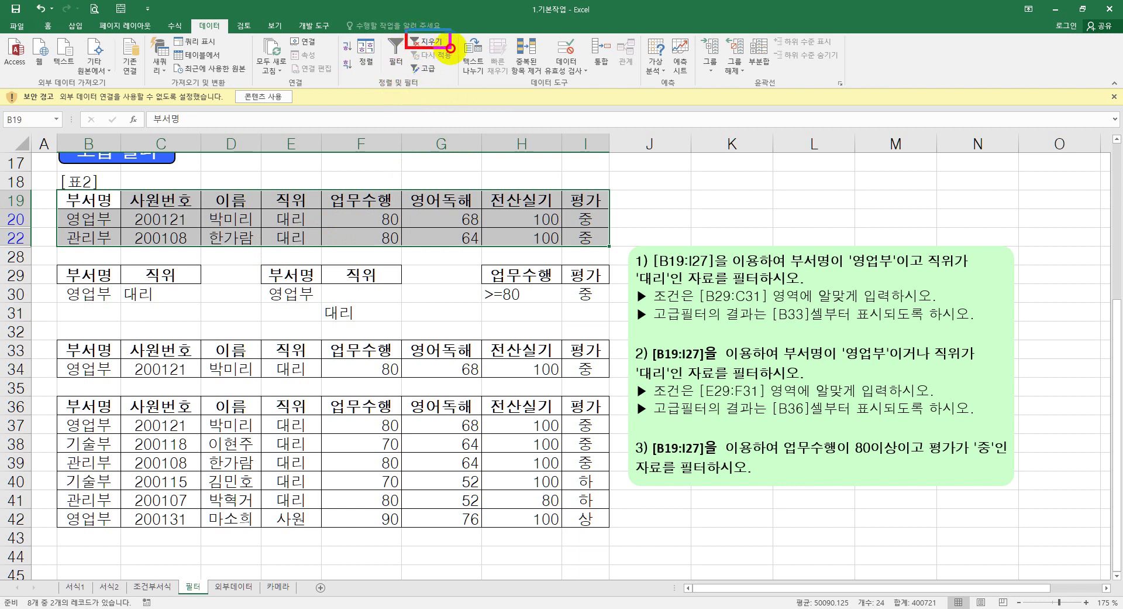
key(Escape)
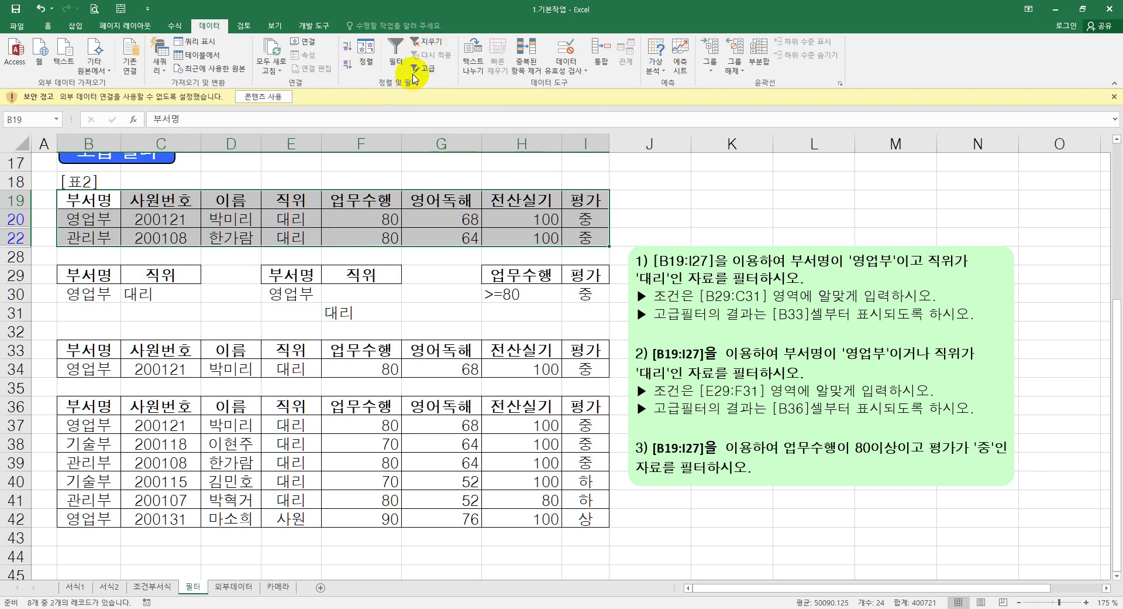
click(430, 44)
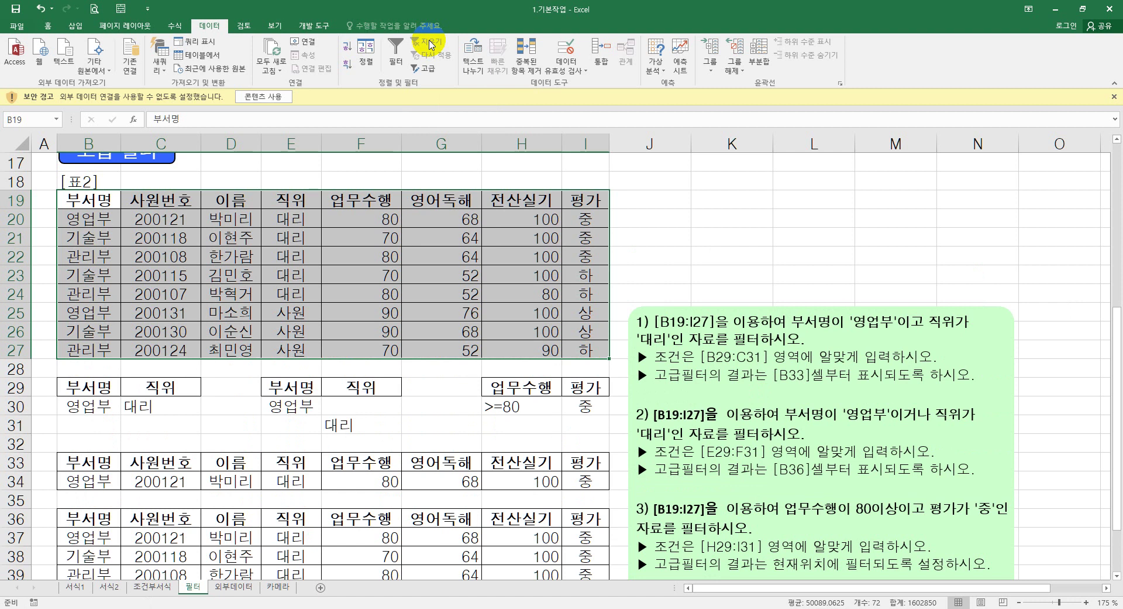